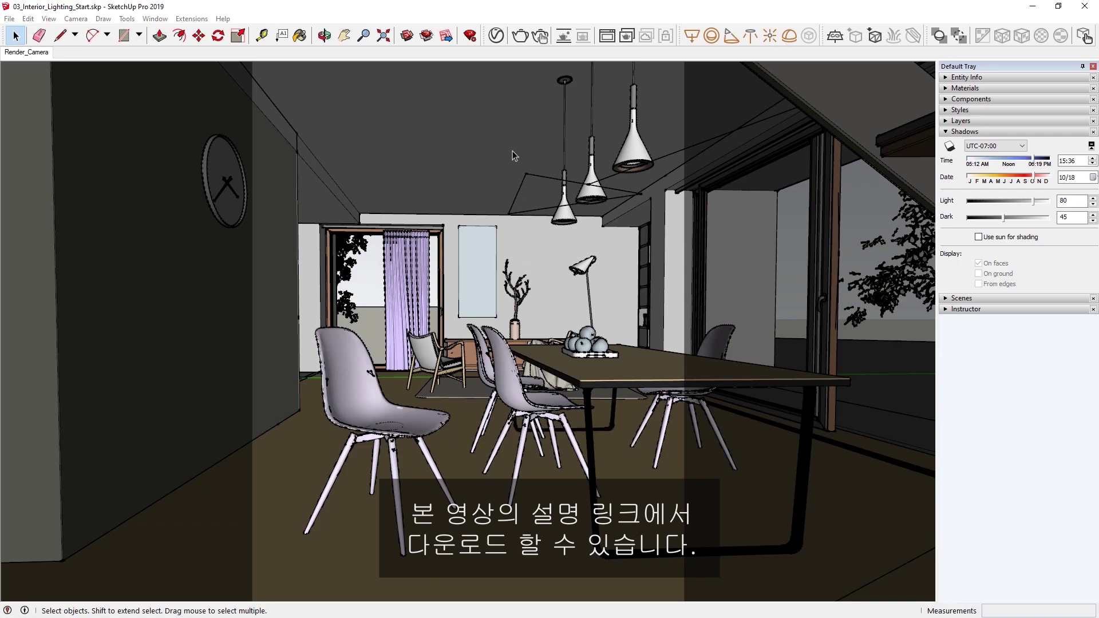
Step: Open the V-Ray Asset Editor settings: GPU engine, Interactive, Denoise and NVIDIA AI denoiser on
left_click(497, 36)
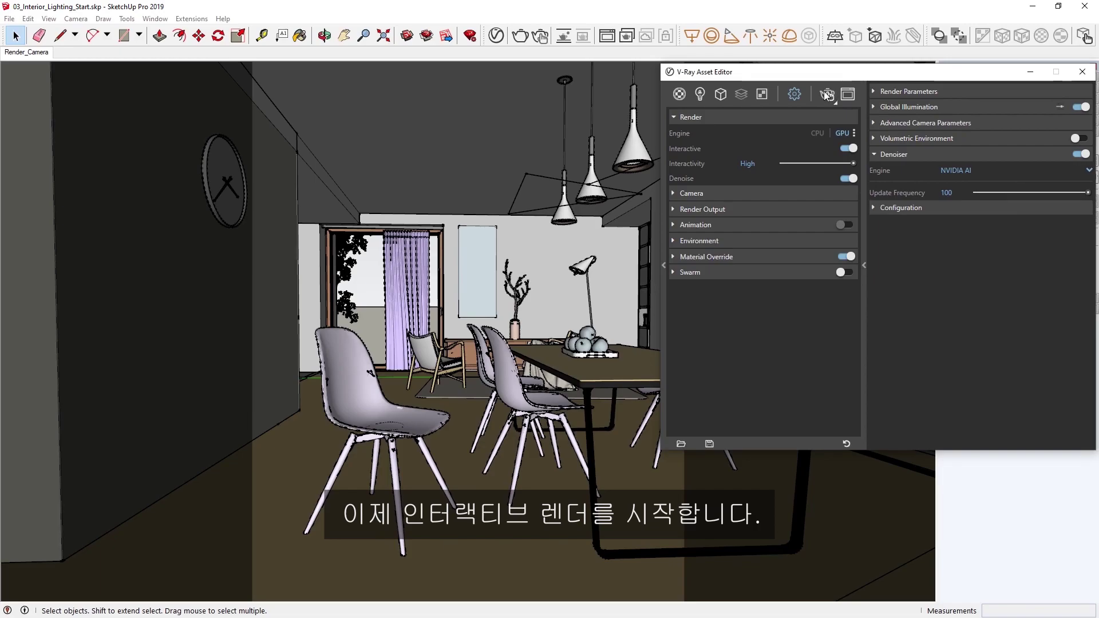
Step: Start an interactive V-Ray render of the dining room and expand the Material Override rollout
left_click(827, 94)
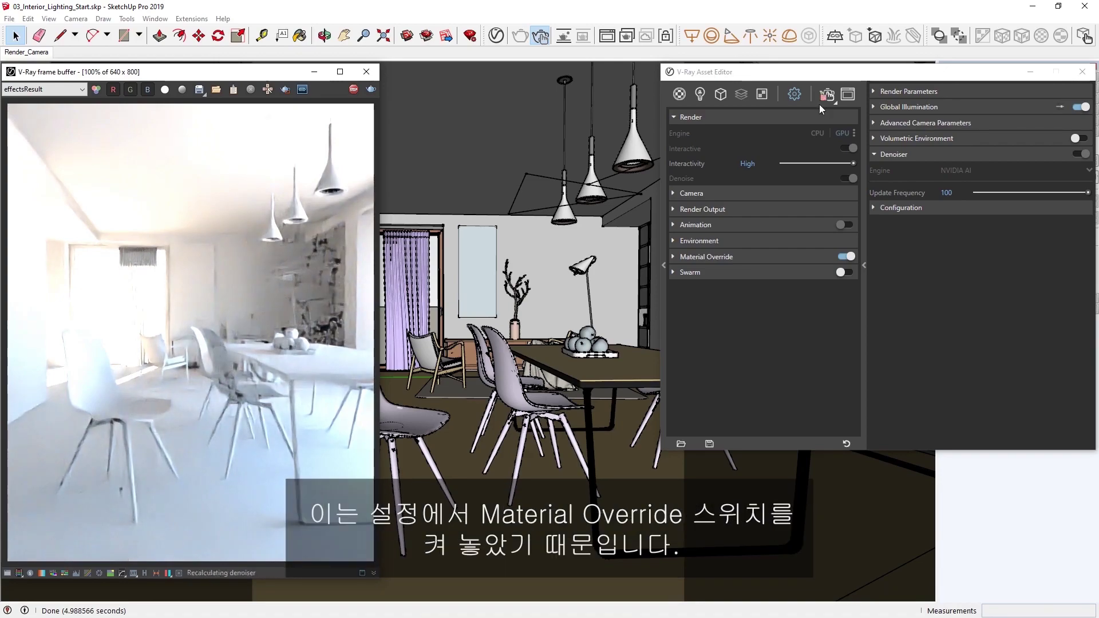
left_click(675, 258)
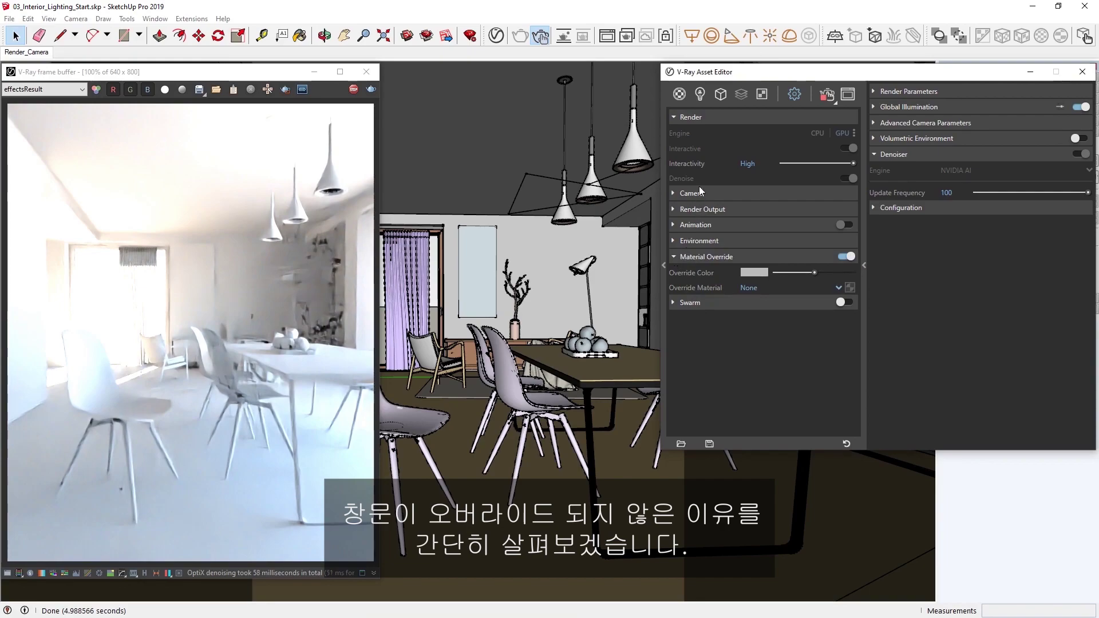
Step: Search the scene materials for 'glas' and open Glass_Mtl to check its Can be Overridden option
left_click(680, 95)
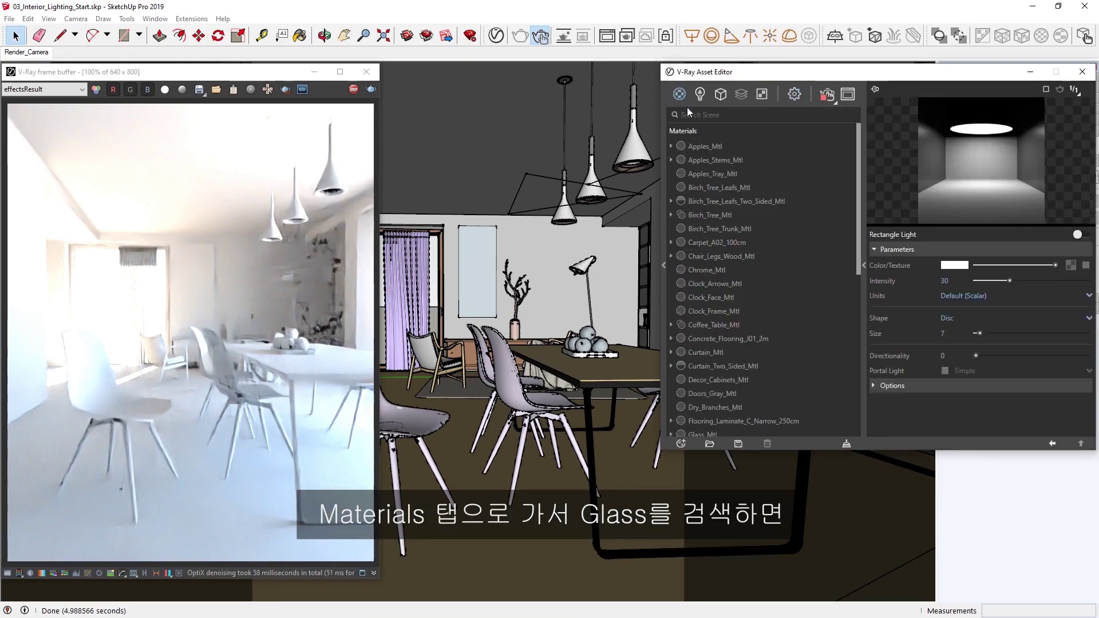
left_click(692, 115)
type("glas")
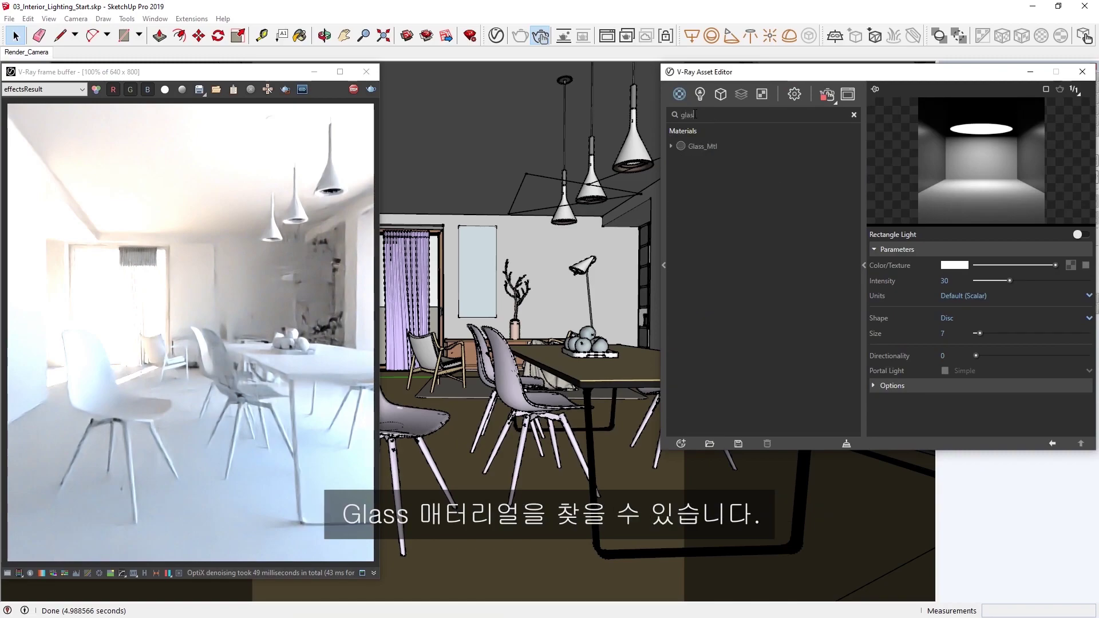
left_click(695, 145)
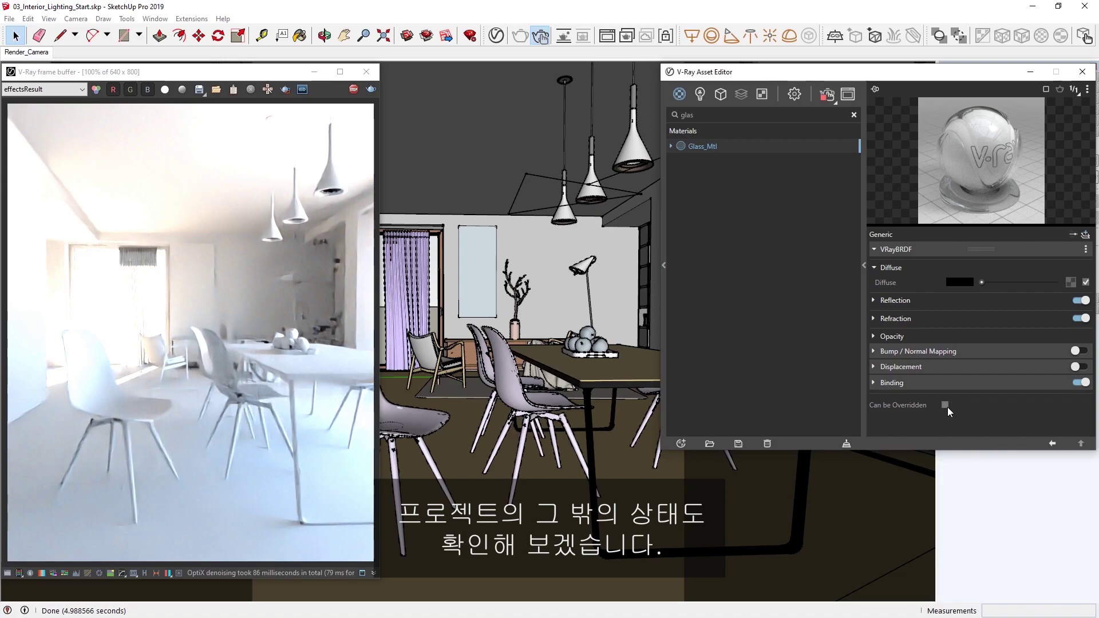
Step: Clear the material search and inspect the SunLight parameters in the Lights list
left_click(853, 115)
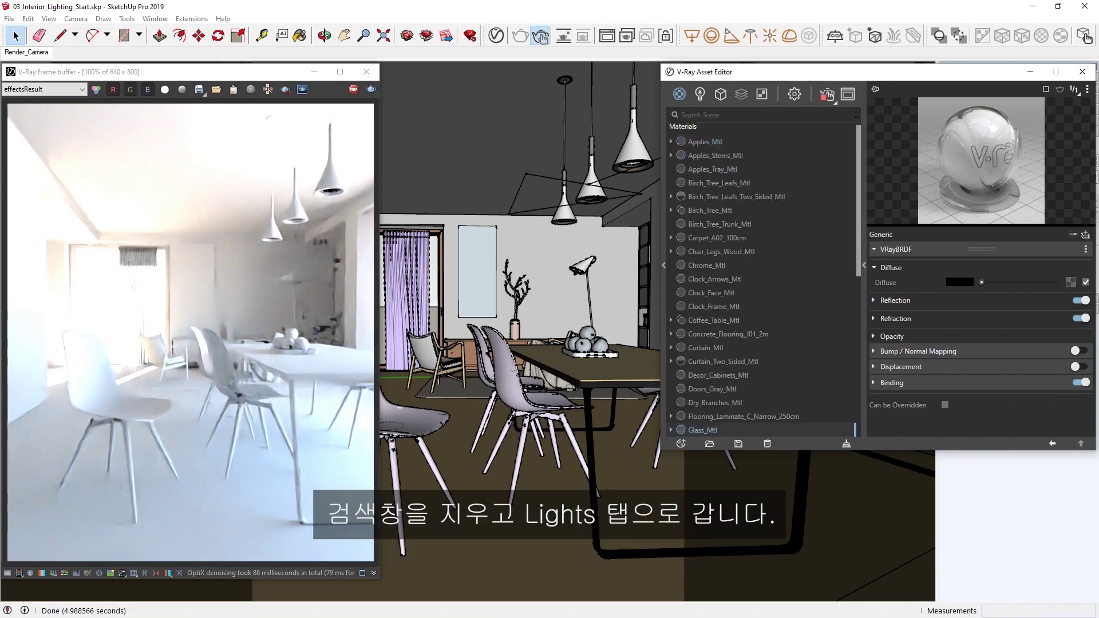
left_click(699, 94)
left_click(702, 173)
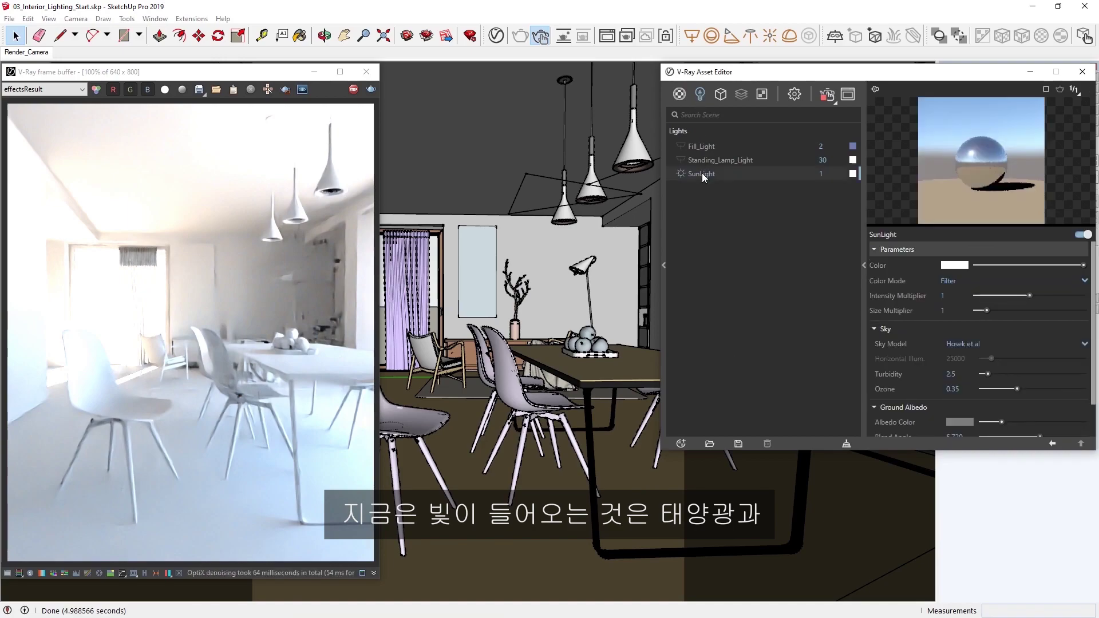
Step: Check the Environment background sky texture, then move the sun to 14:27 on 06/25
left_click(794, 94)
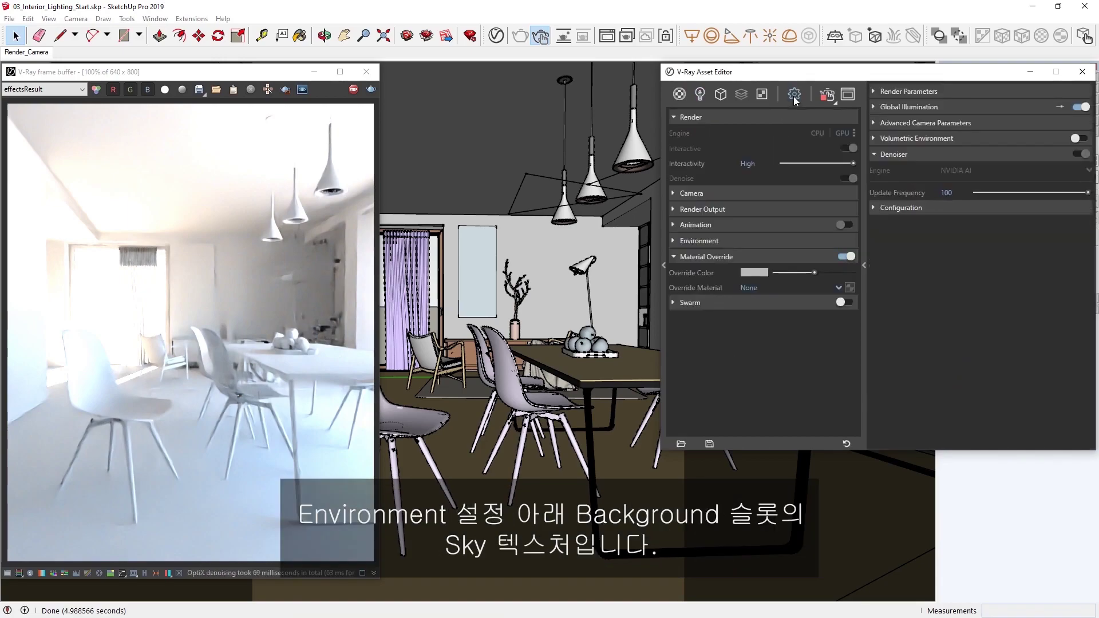
left_click(695, 240)
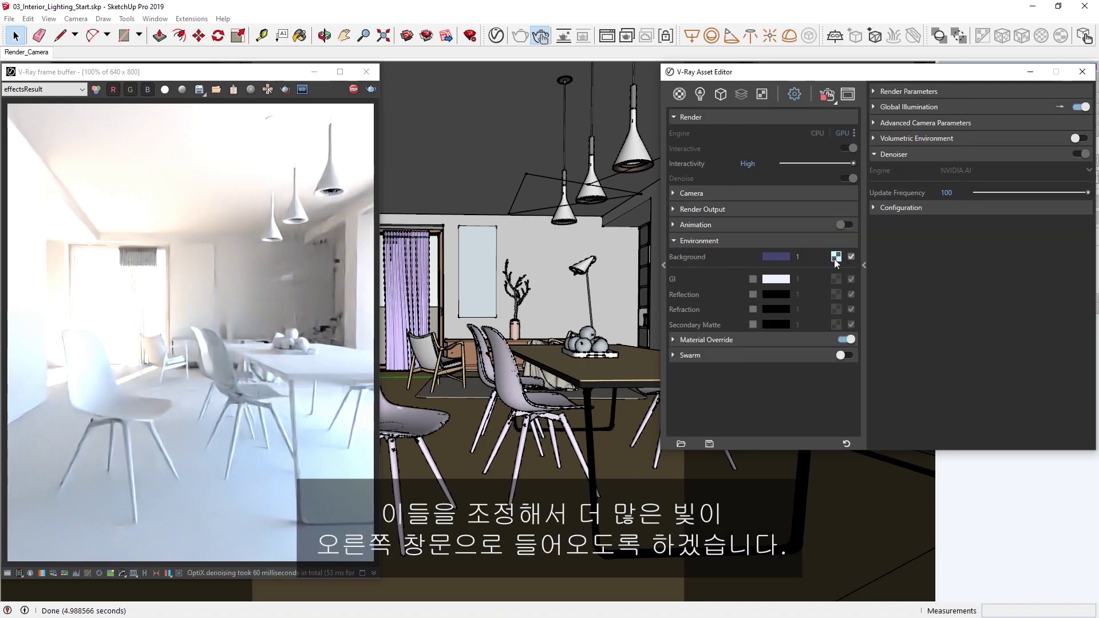
left_click(836, 257)
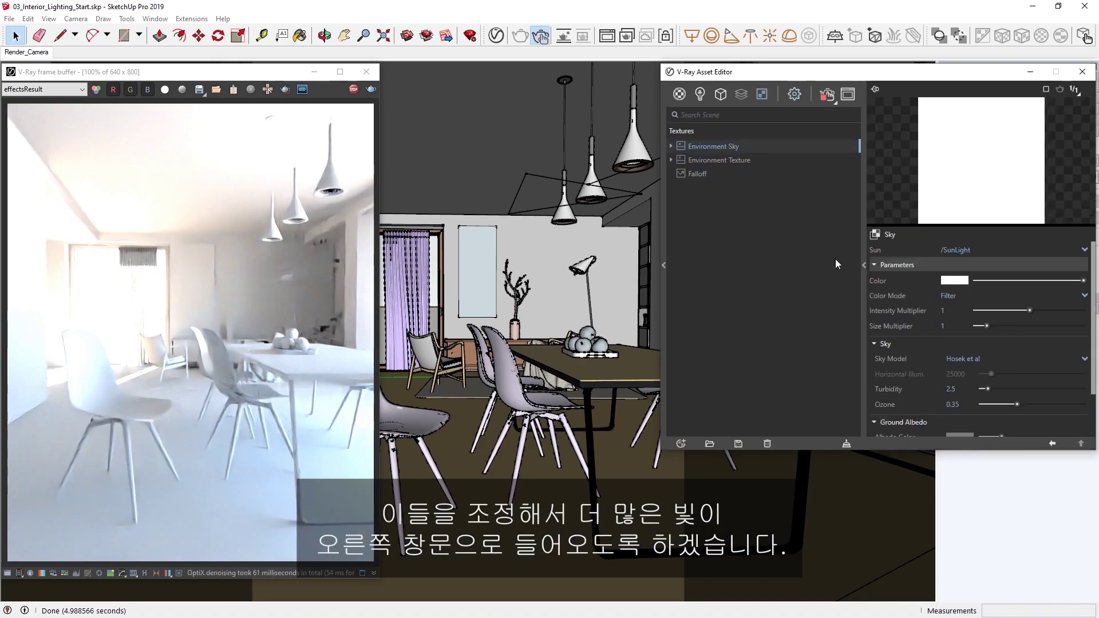
left_click(864, 264)
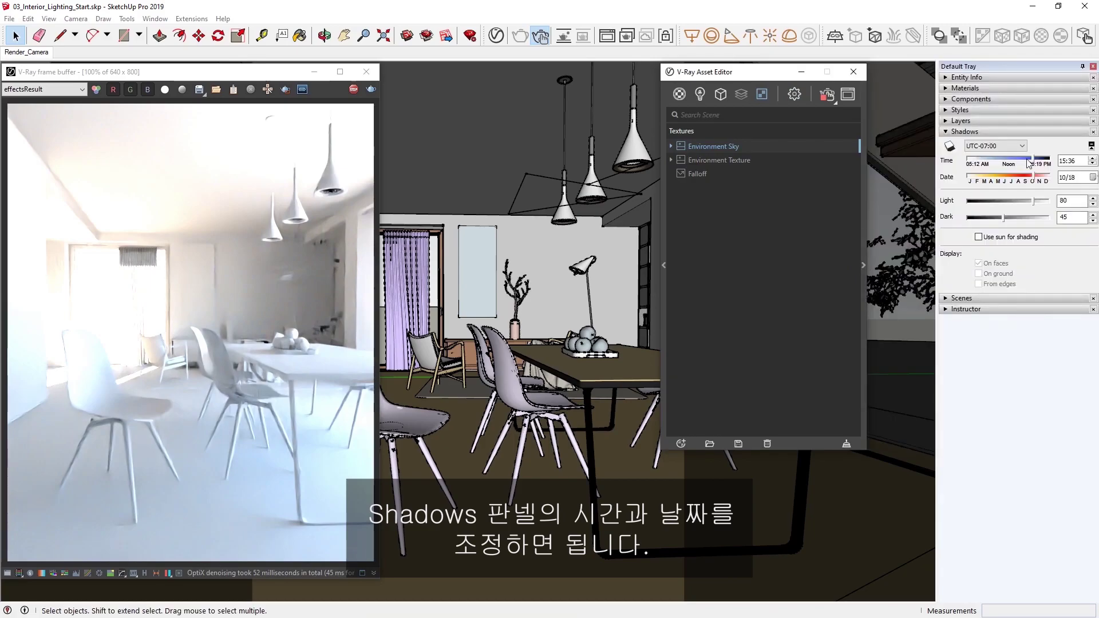
left_click_drag(1033, 161, 1008, 182)
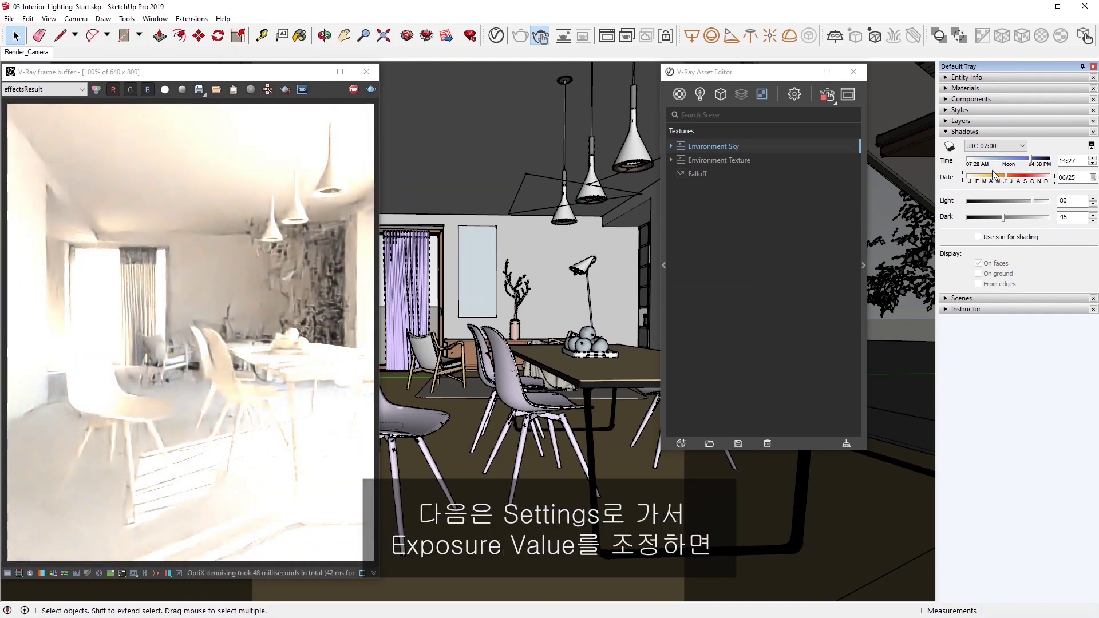
Step: Change the Camera Exposure Value (EV) from 8 to 9
left_click(793, 95)
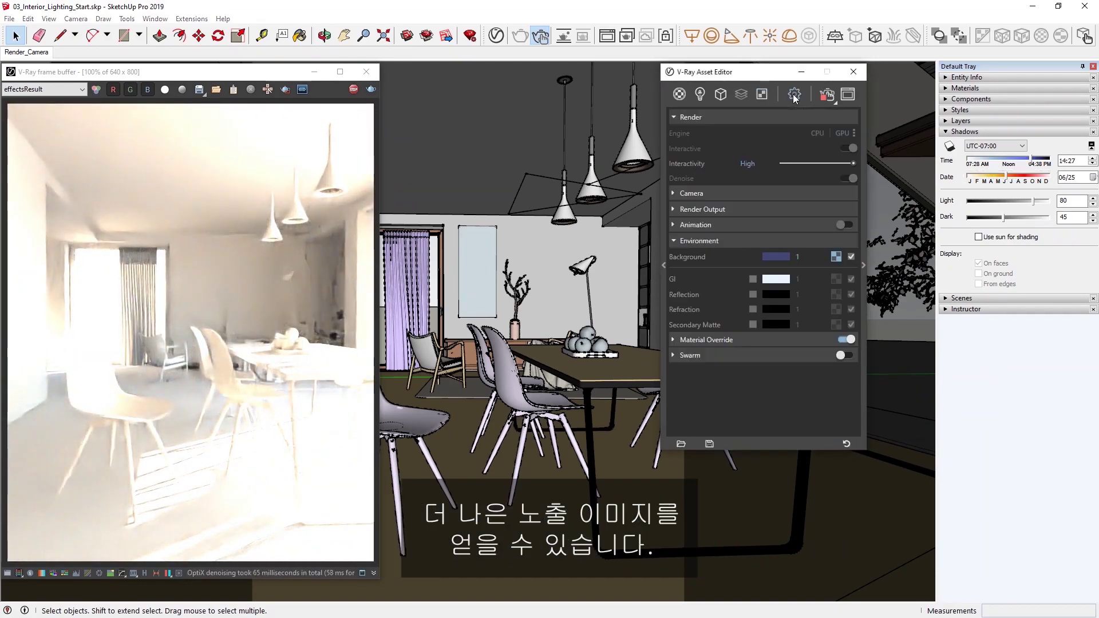
left_click(685, 193)
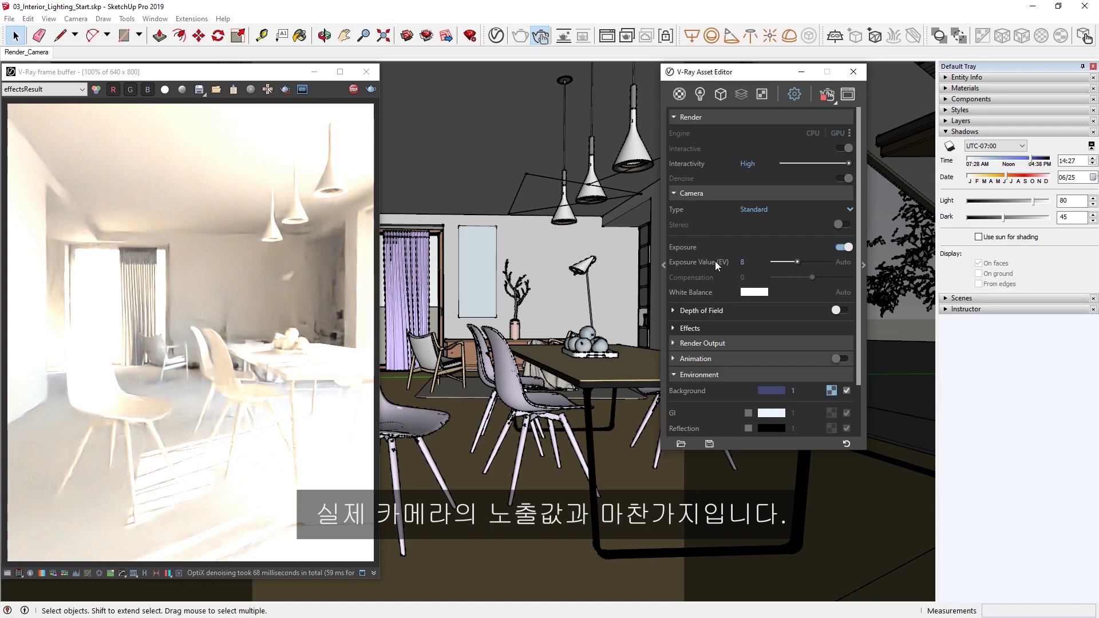
left_click(738, 262)
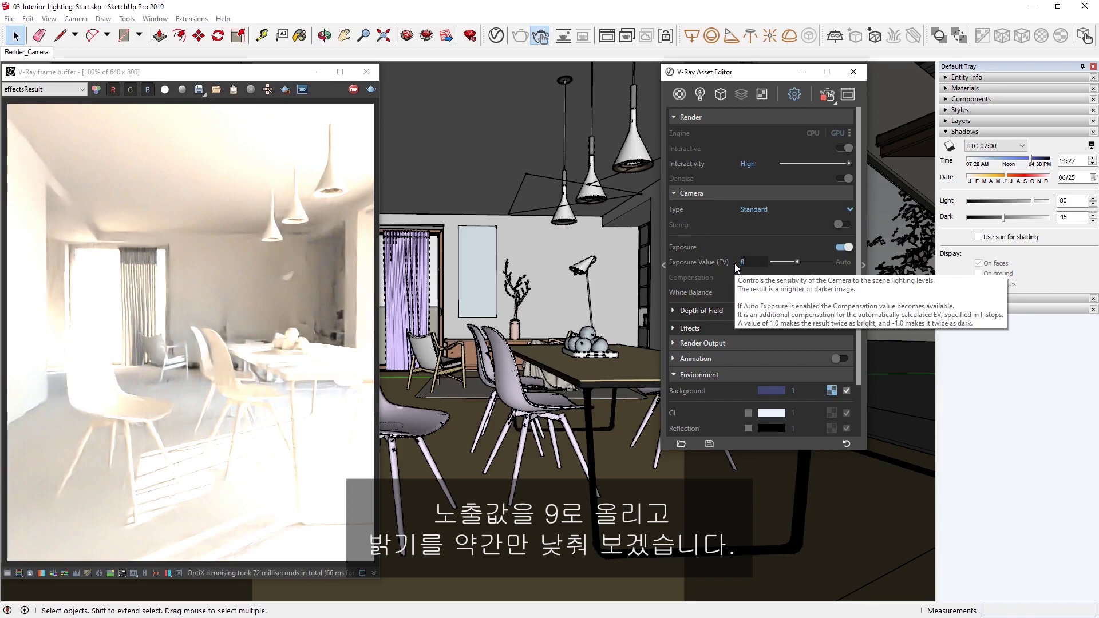
key("BackSpace")
key("Return")
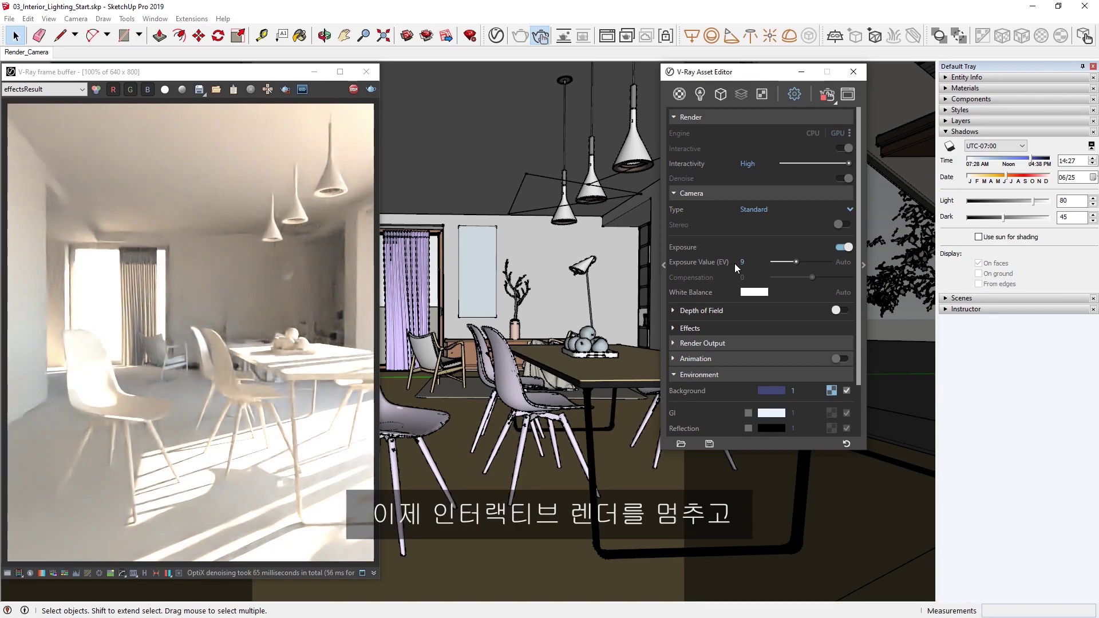
Step: Stop the interactive render, place a Dome Light, and cut the sky texture from Environment Background
left_click(354, 89)
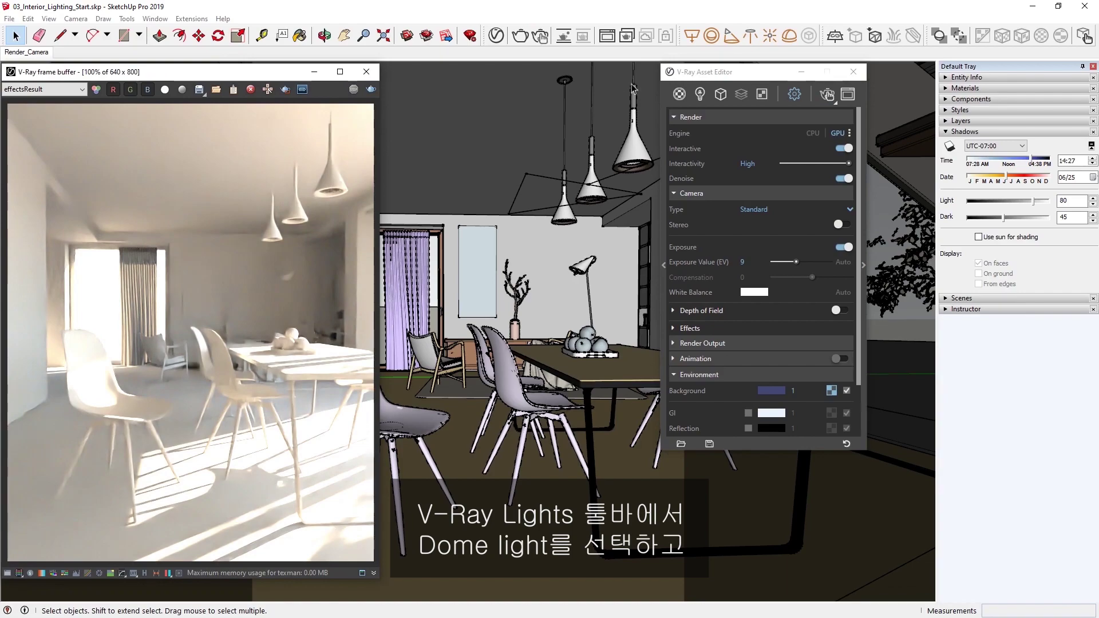
left_click(790, 36)
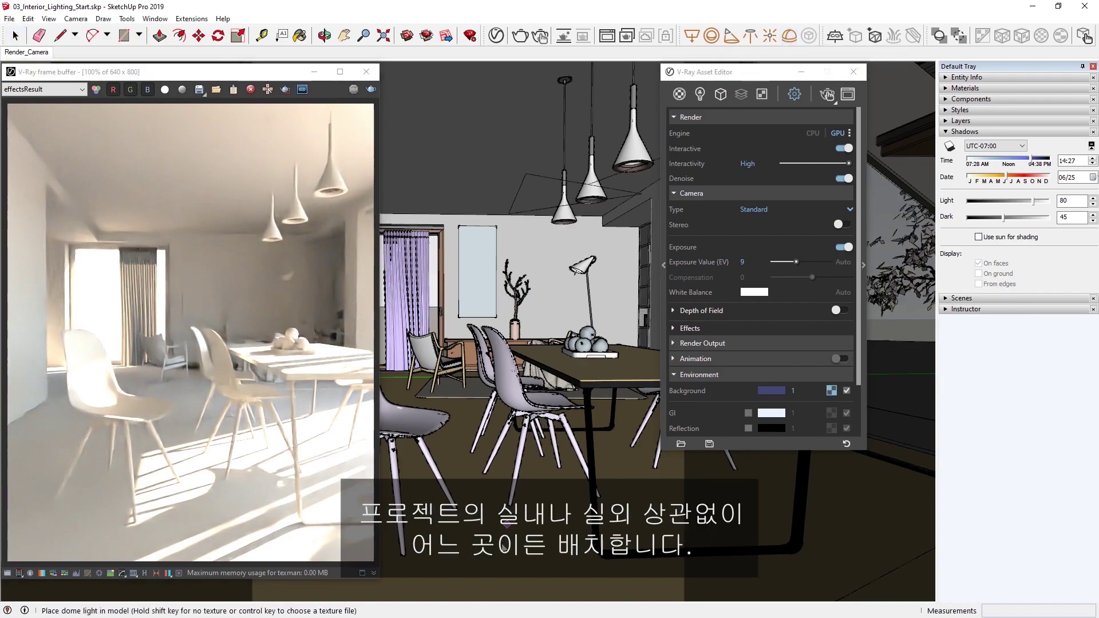
left_click(499, 556)
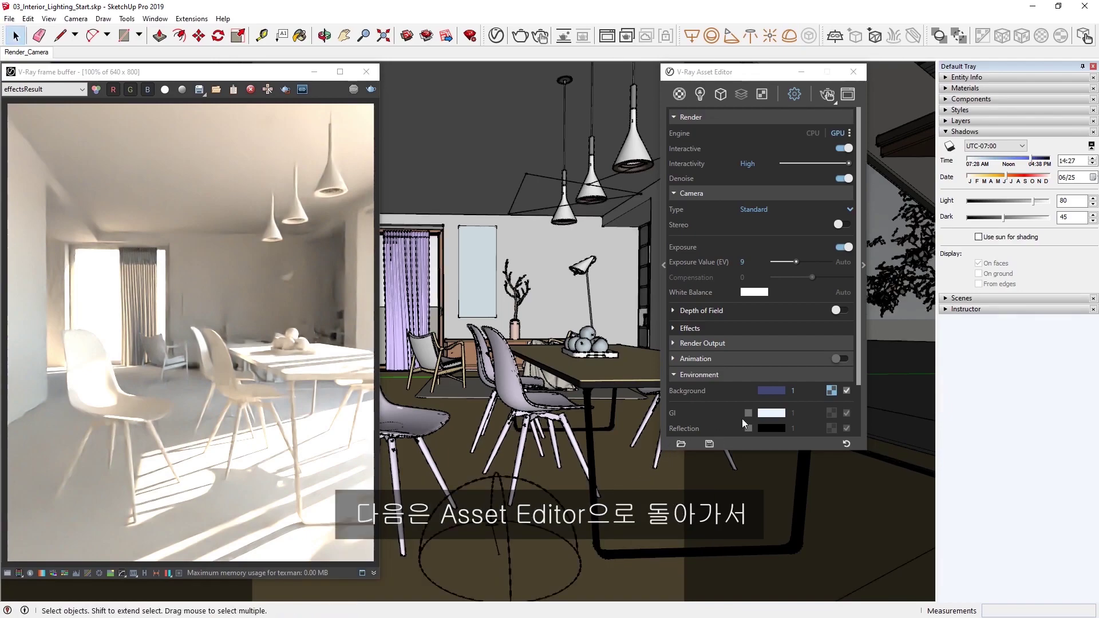
right_click(831, 390)
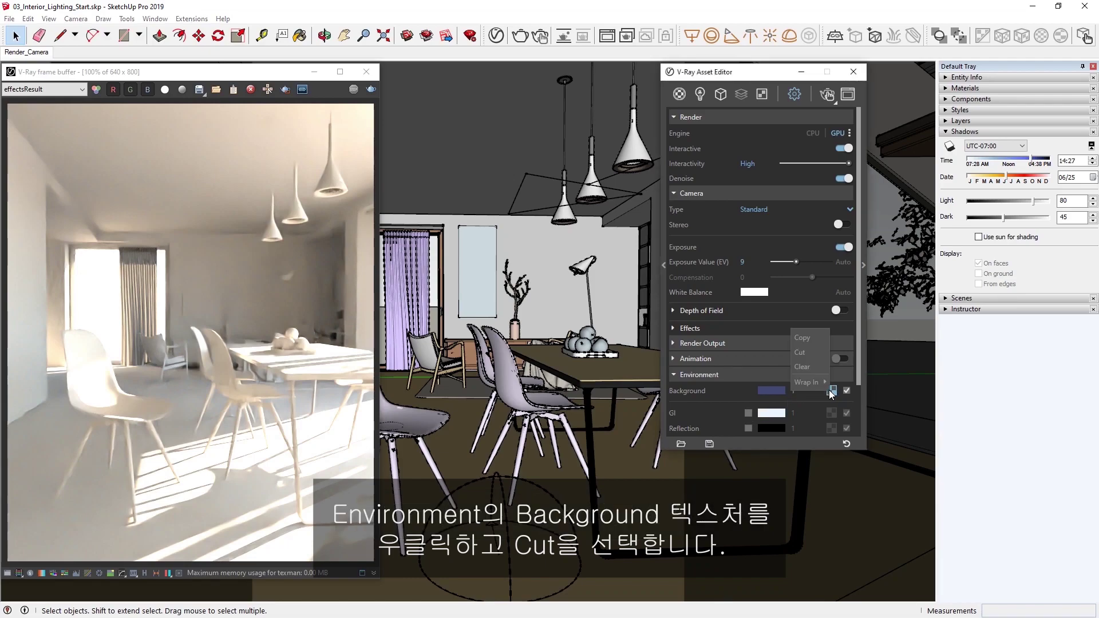
left_click(805, 351)
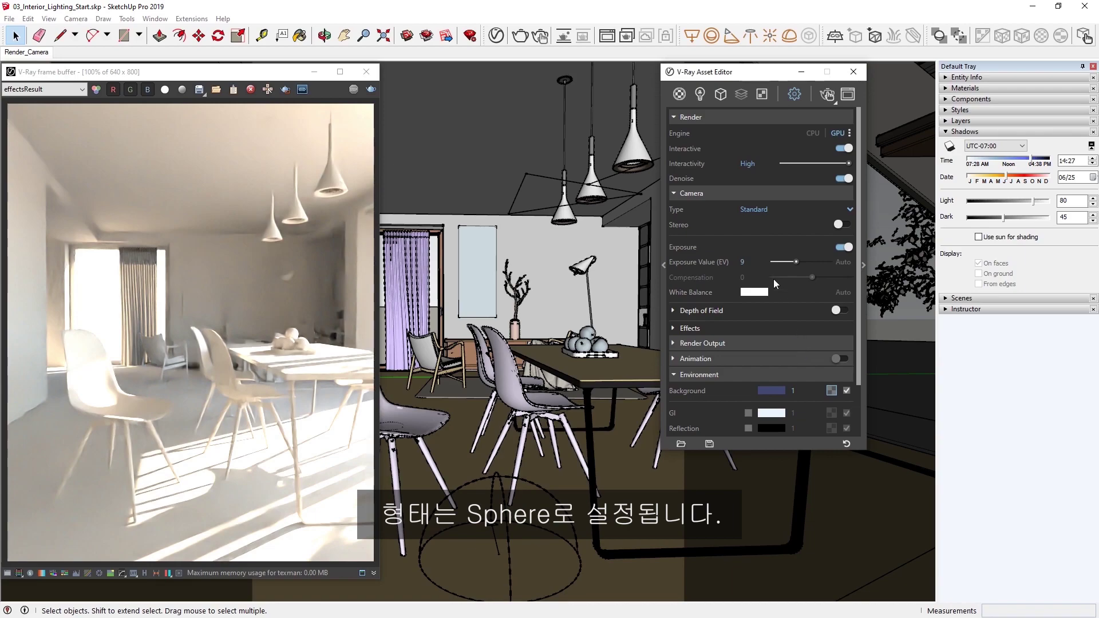
Step: Select the new Dome Light and paste the sky texture into its texture slot as an instance
left_click(701, 94)
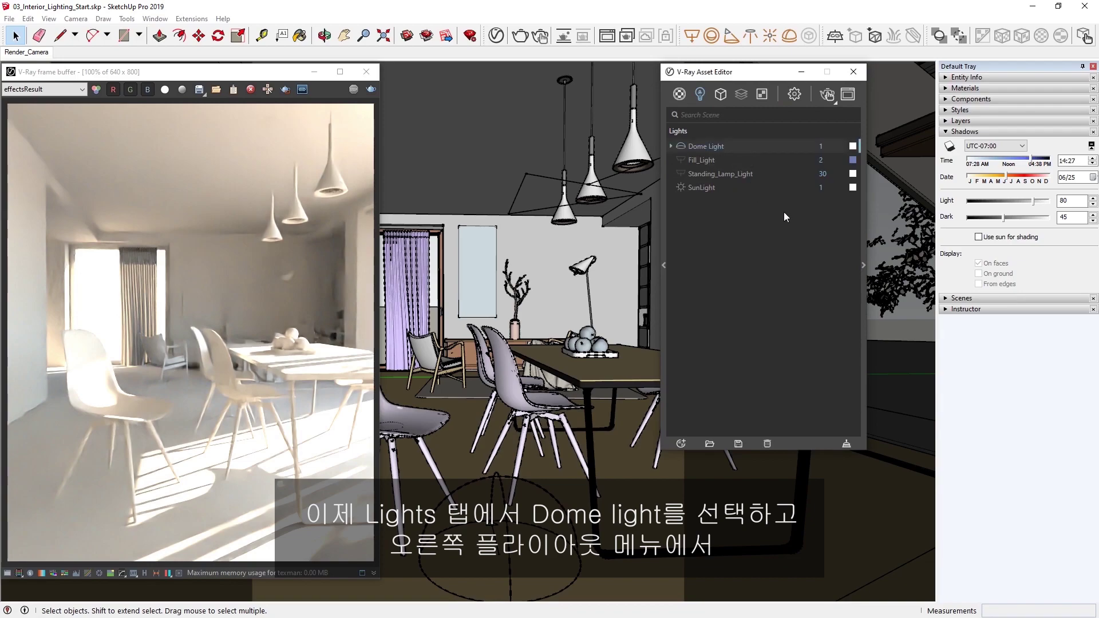
left_click(709, 147)
left_click(863, 265)
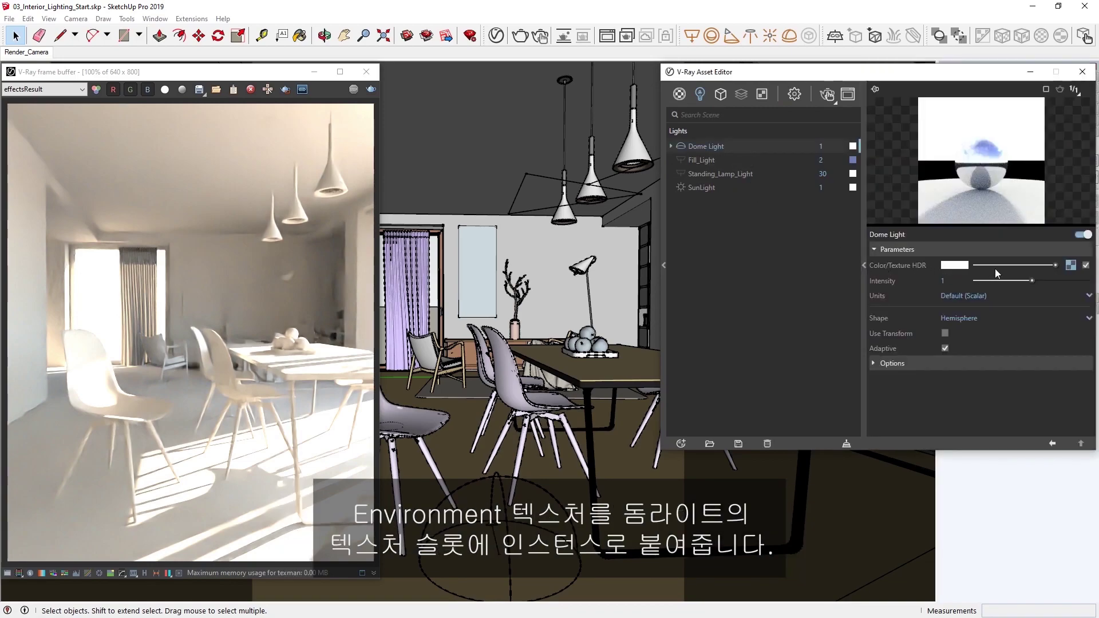
right_click(1070, 267)
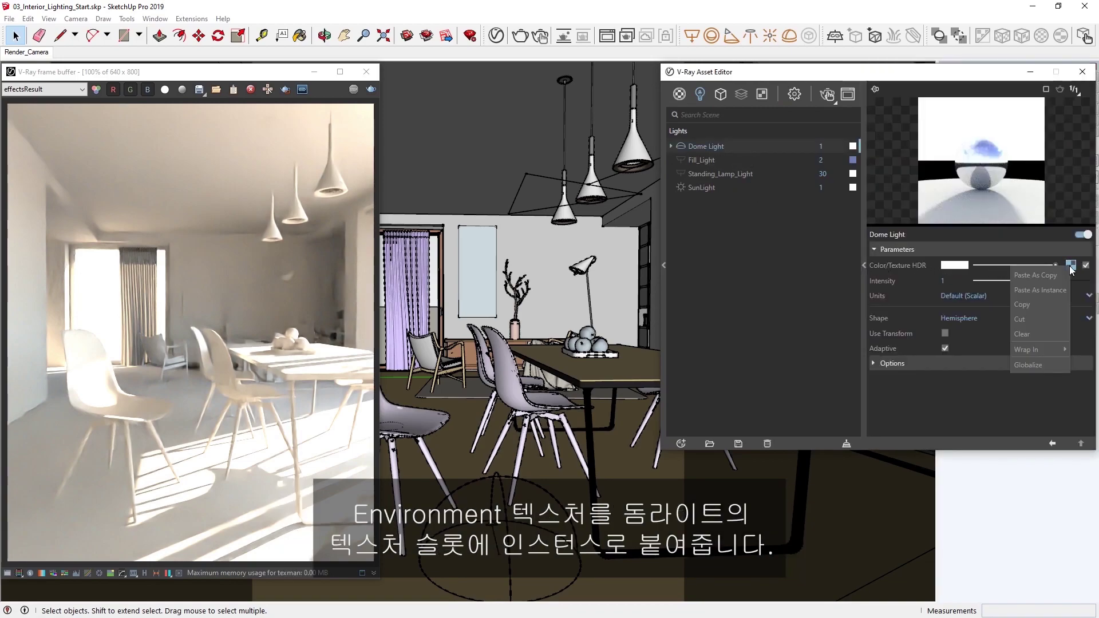
left_click(1039, 289)
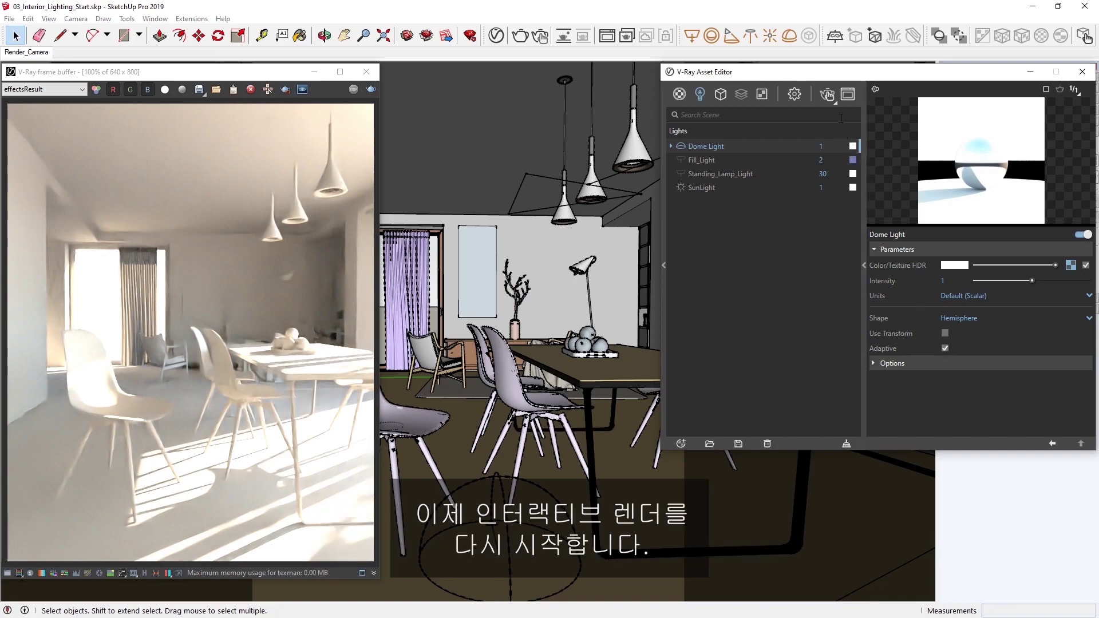
Step: Restart the interactive render and switch Material Override off to show the real materials
left_click(826, 94)
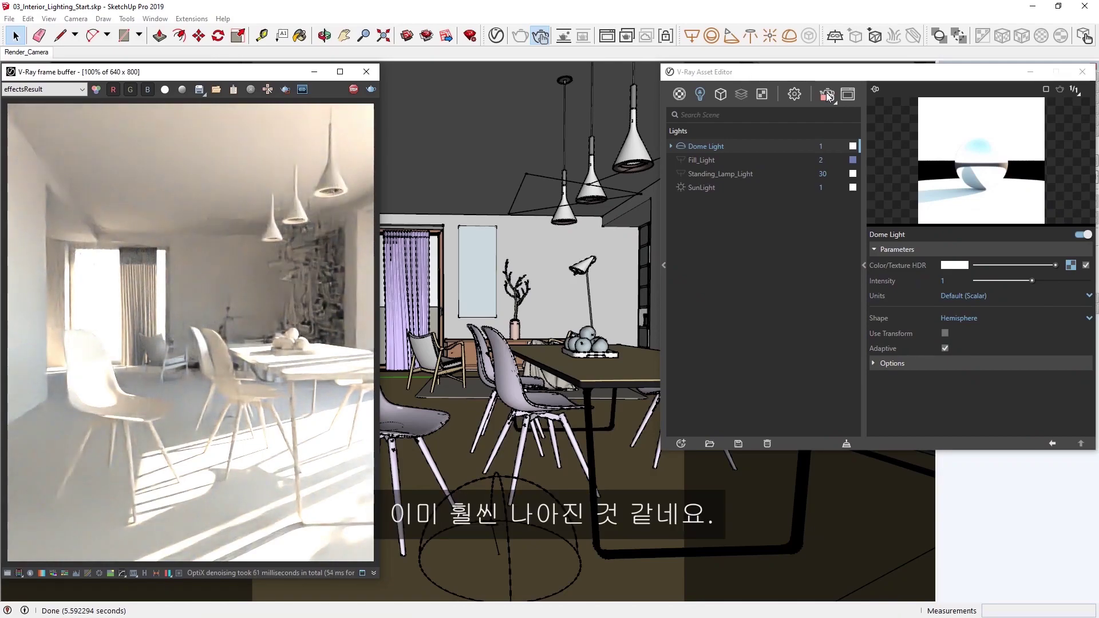
left_click(793, 95)
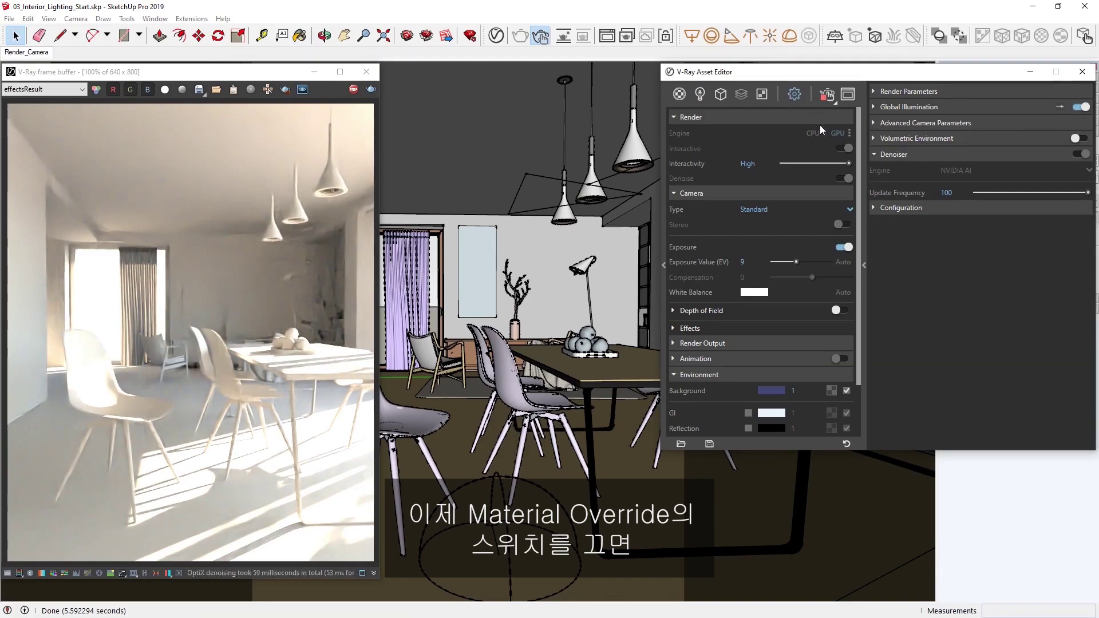
left_click(716, 375)
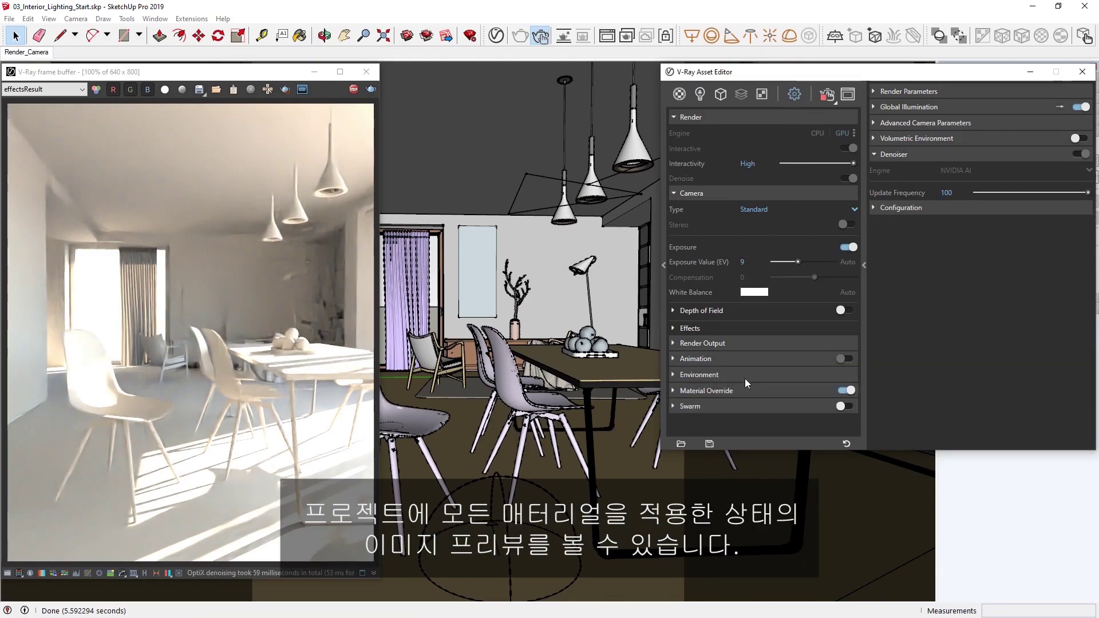
left_click(847, 392)
left_click(847, 392)
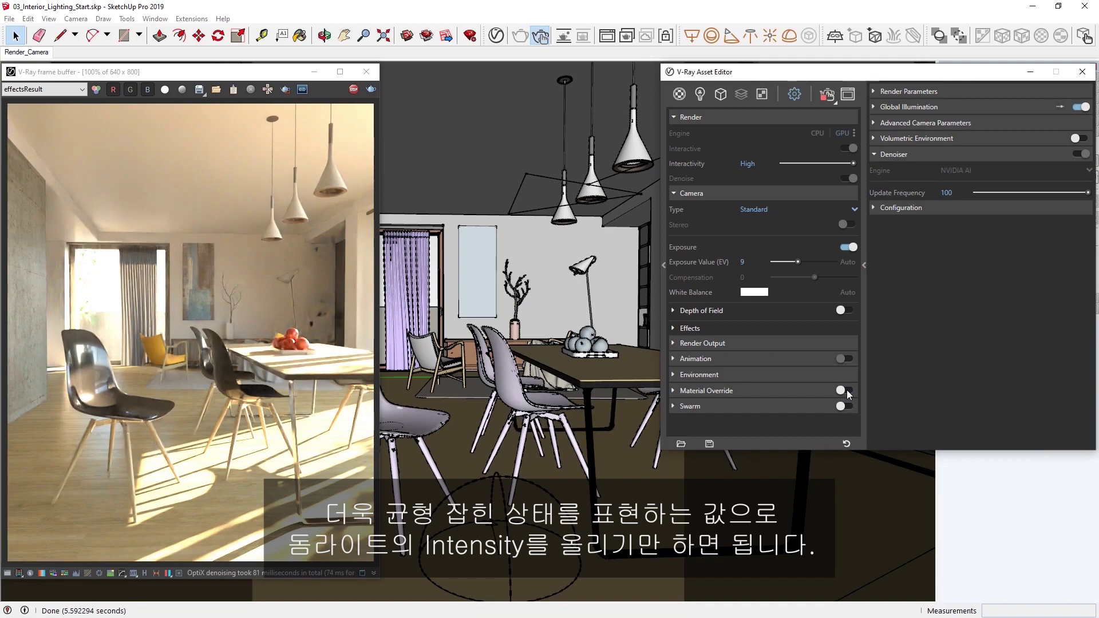
Step: Set the Dome Light intensity to 2
left_click(700, 93)
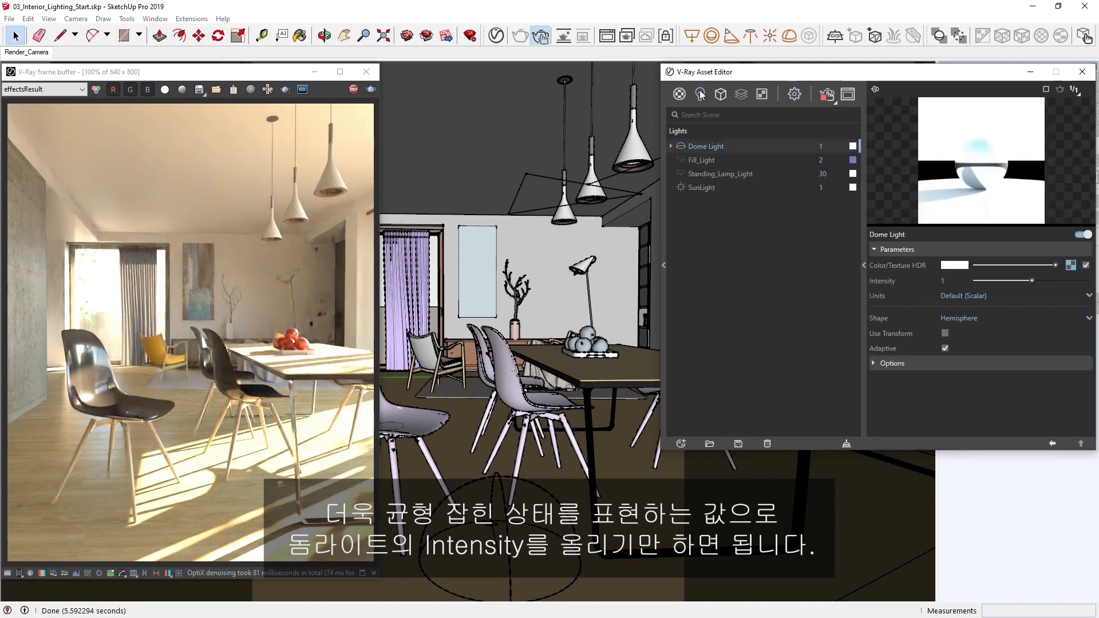
left_click(952, 280)
key("BackSpace")
type("2")
key("Return")
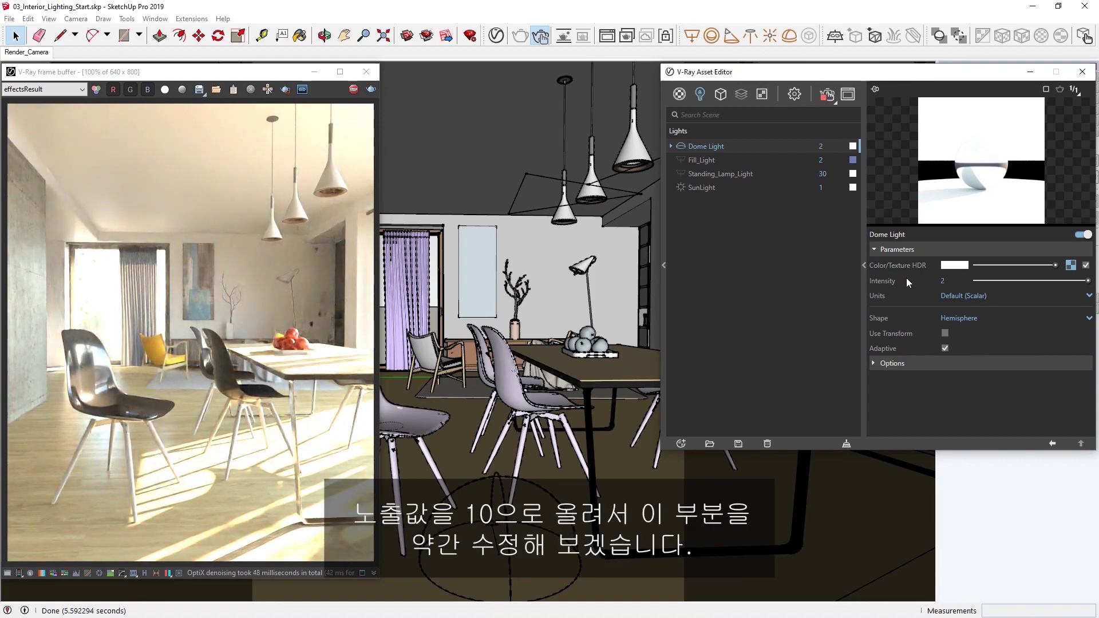
Step: Set the camera Exposure Value (EV) to 10 in the render settings
left_click(795, 98)
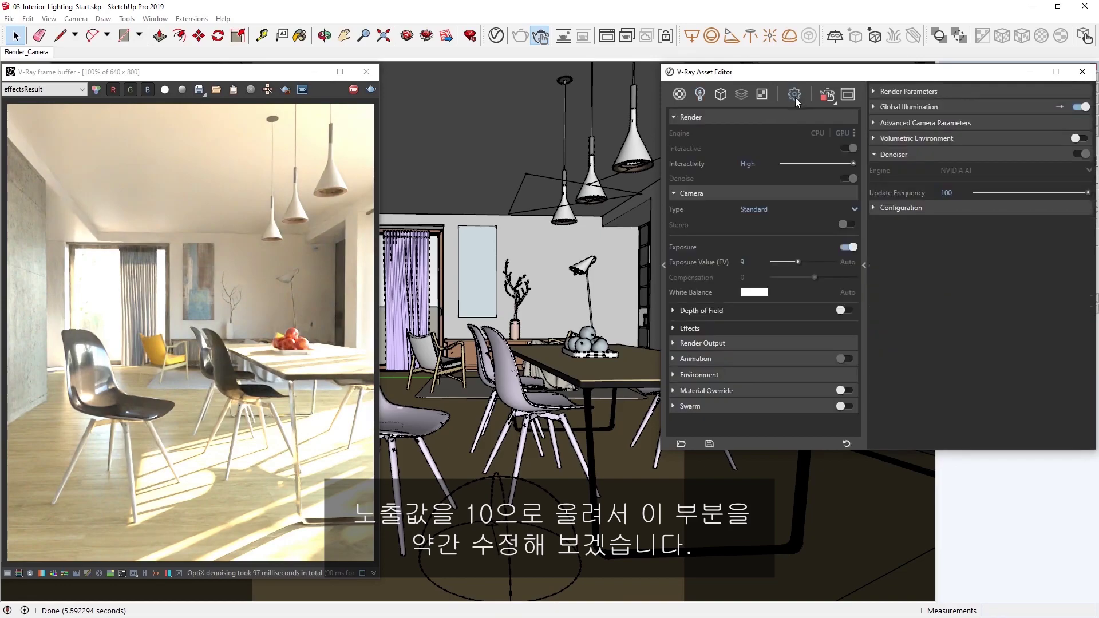
type("10")
key("Return")
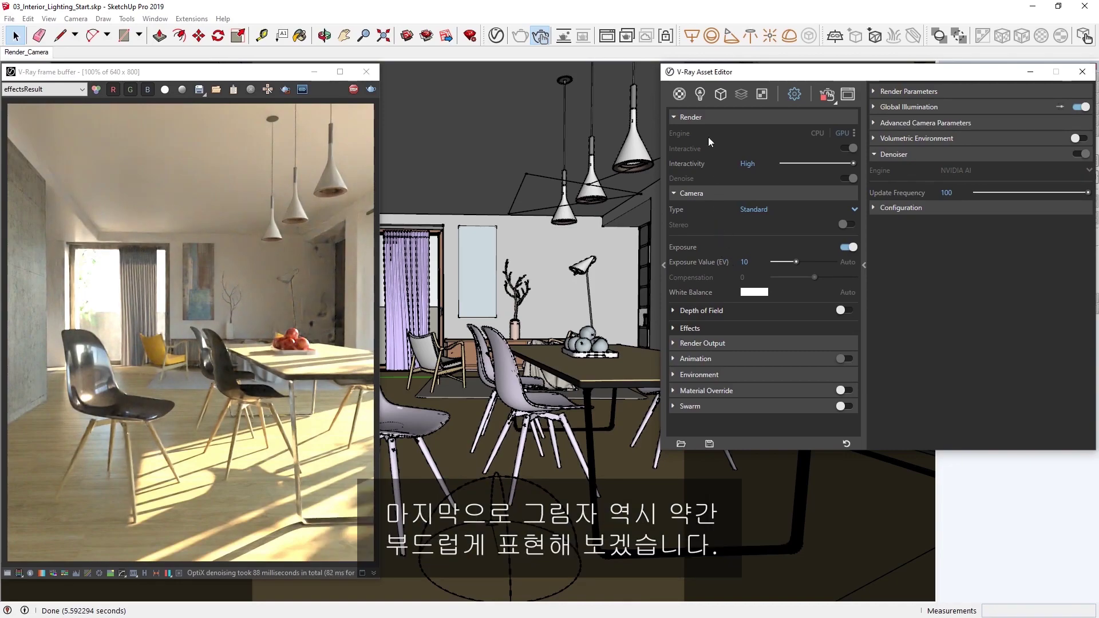
Step: Select SunLight and set its Size Multiplier to 5
left_click(700, 94)
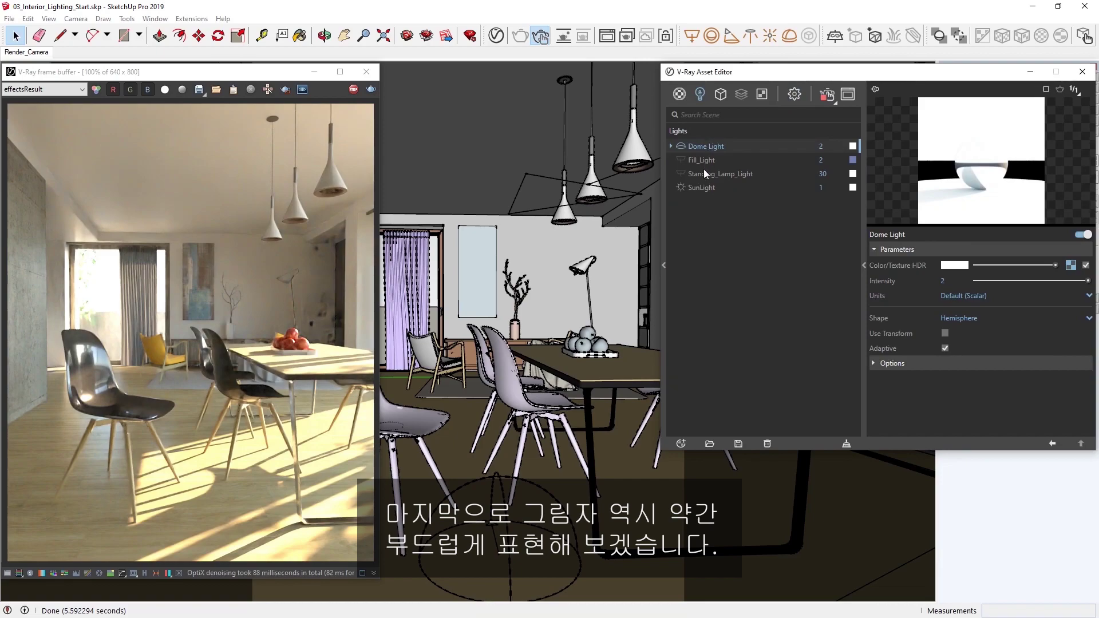
left_click(705, 189)
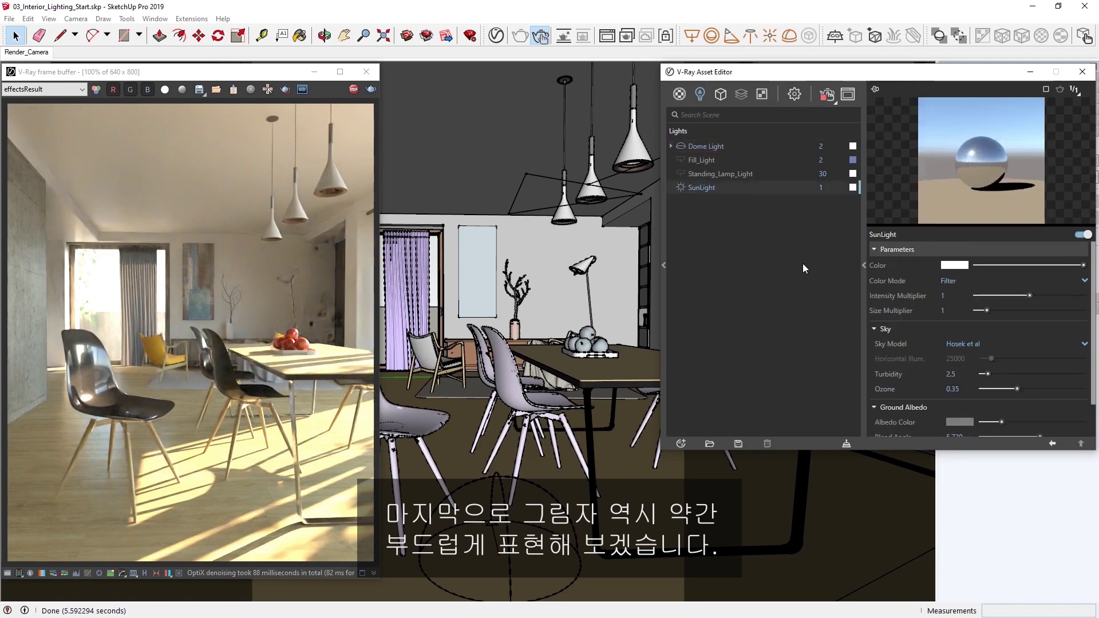
left_click(950, 310)
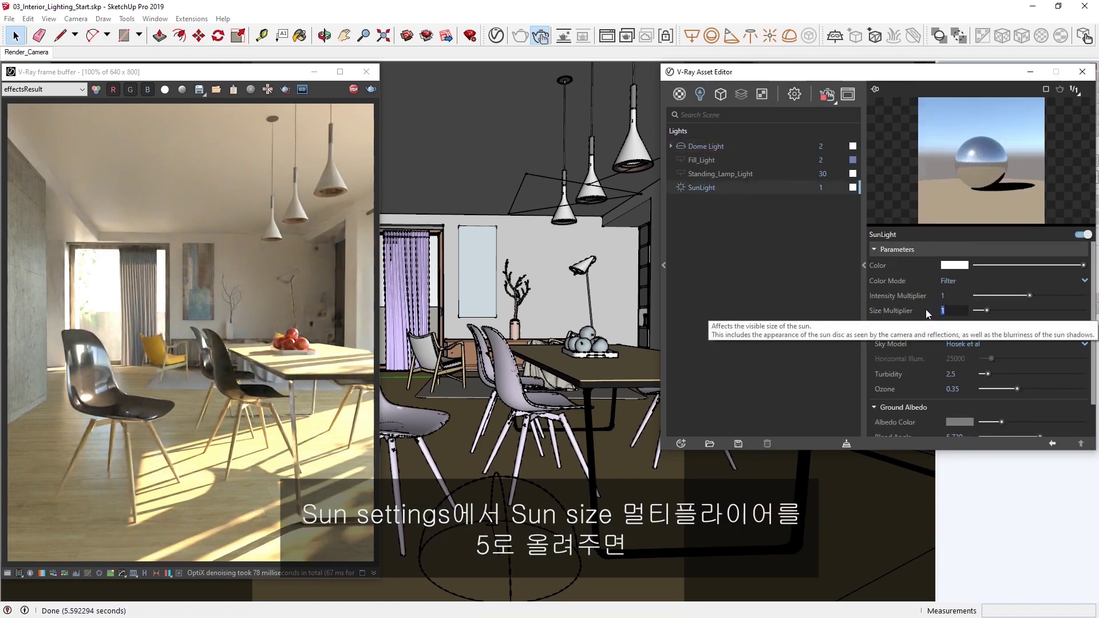
type("5")
key("Return")
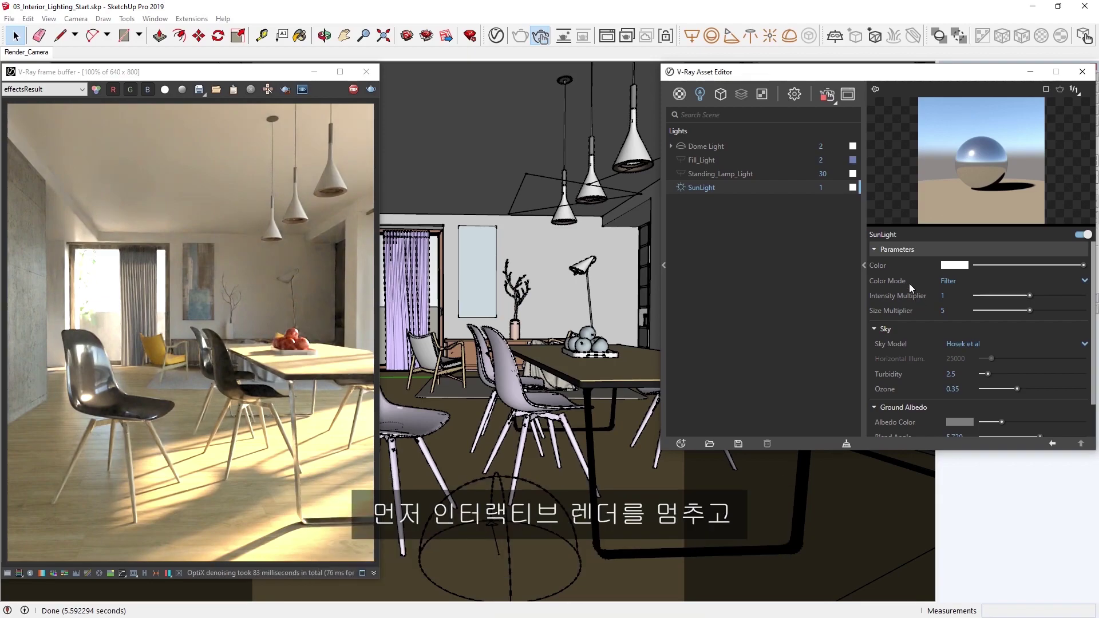
Step: Stop the interactive render, turn off Interactive mode, and set the Denoiser Engine to V-Ray Denoiser
left_click(831, 94)
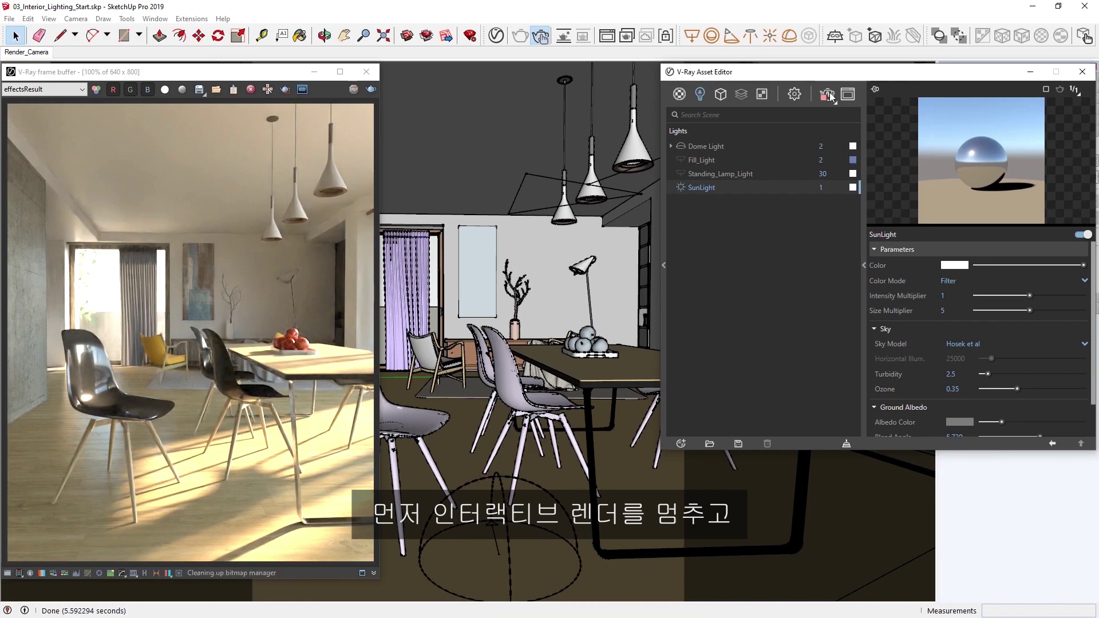
left_click(795, 95)
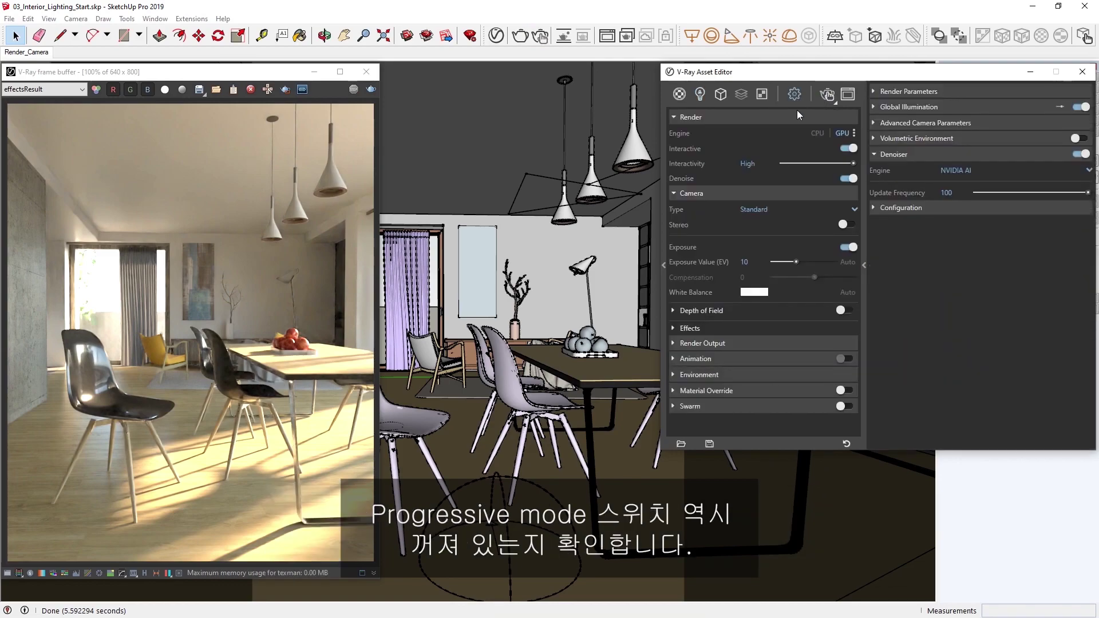
left_click(848, 149)
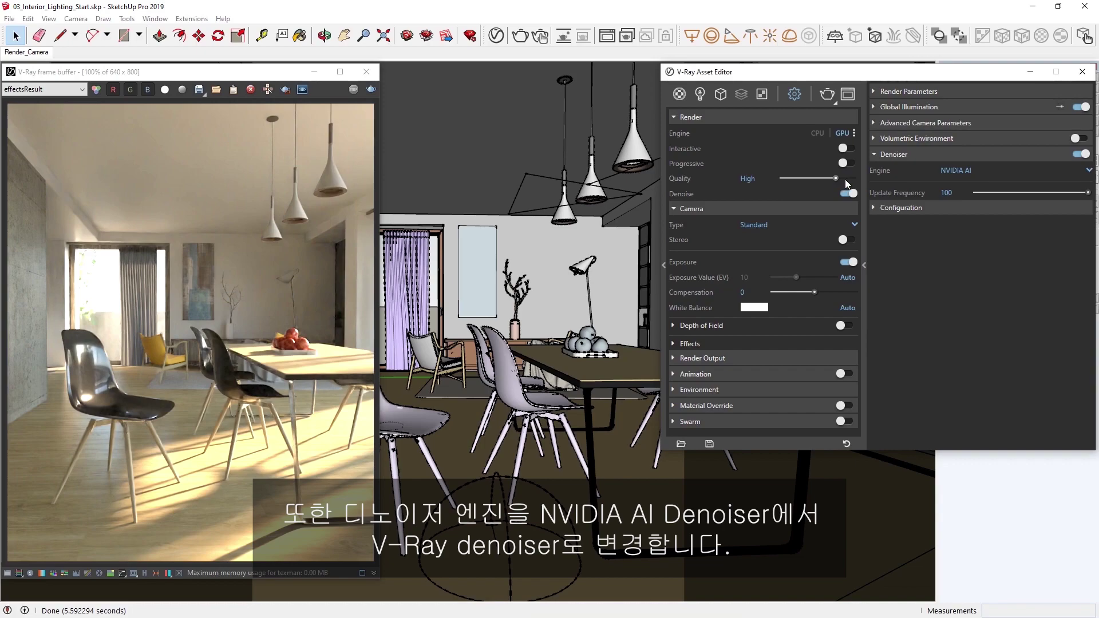
left_click(953, 172)
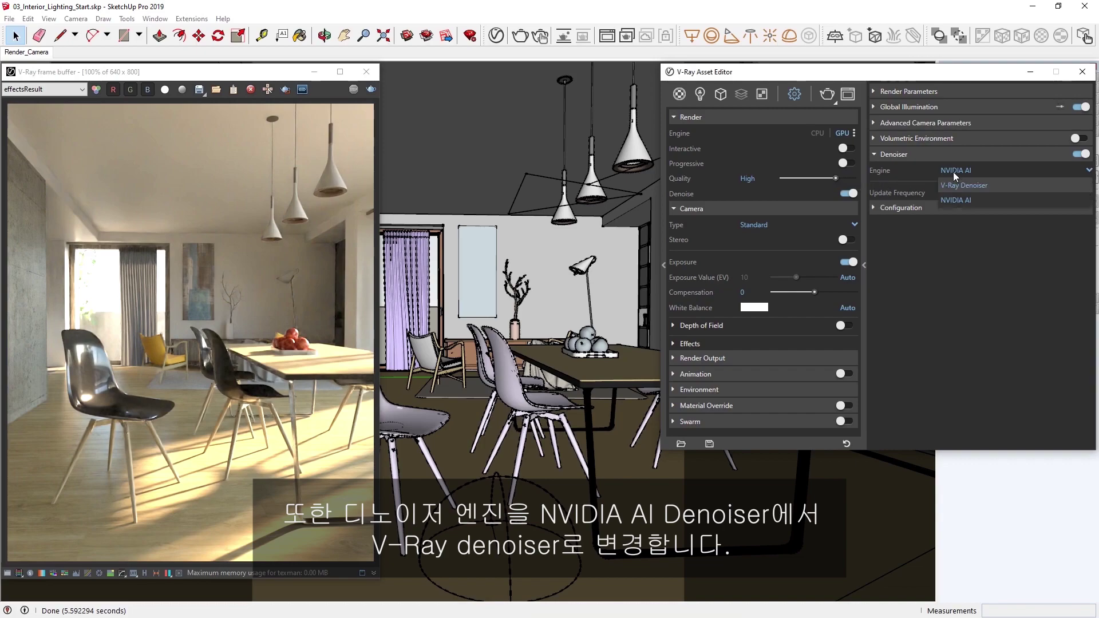
left_click(956, 186)
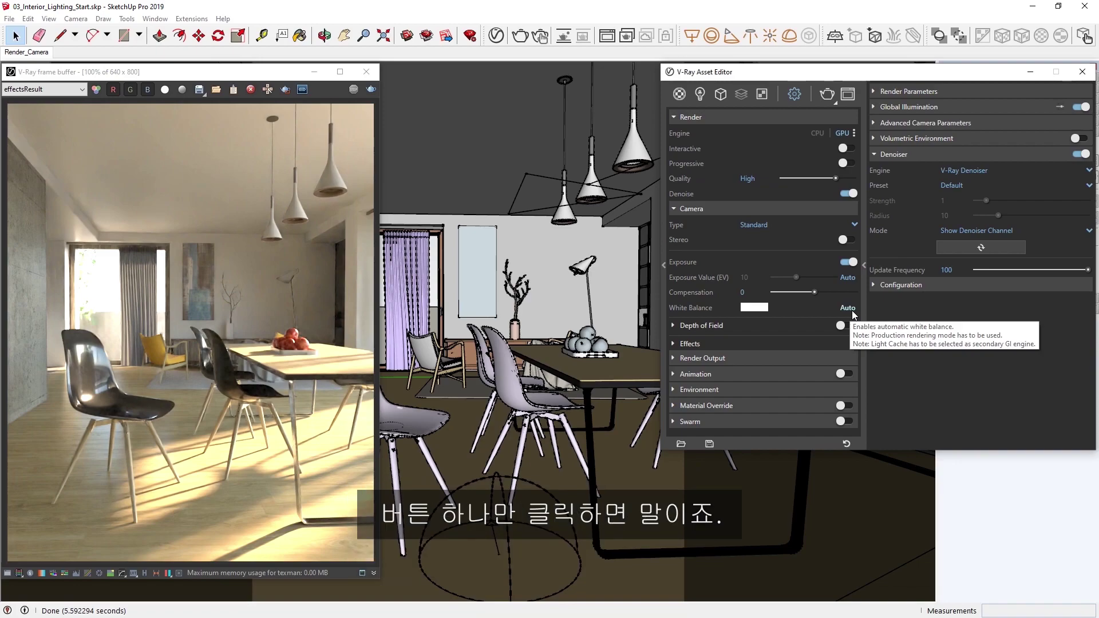
Step: Set the output image height to 1600 (1280×1600) and start the final render
left_click(777, 358)
left_click(774, 390)
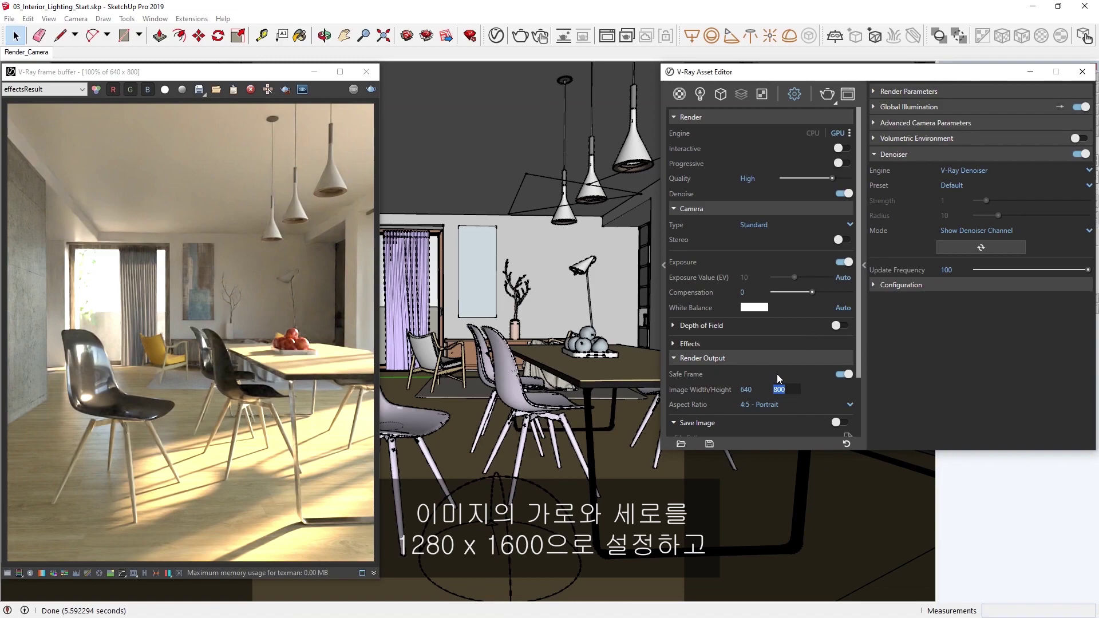
type("16")
key("Return")
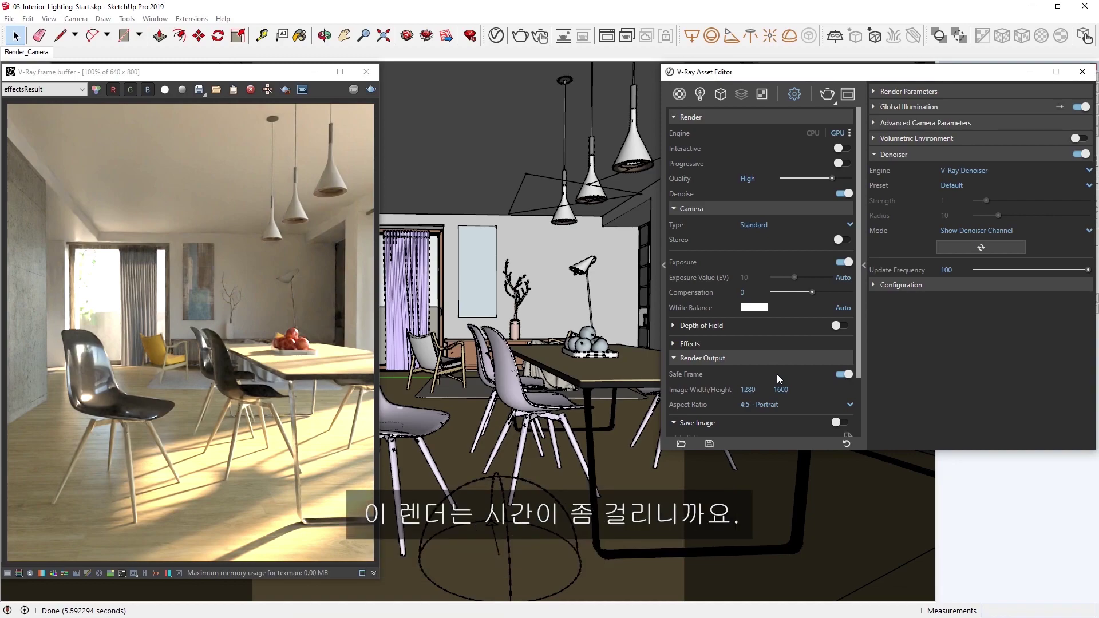
left_click(827, 95)
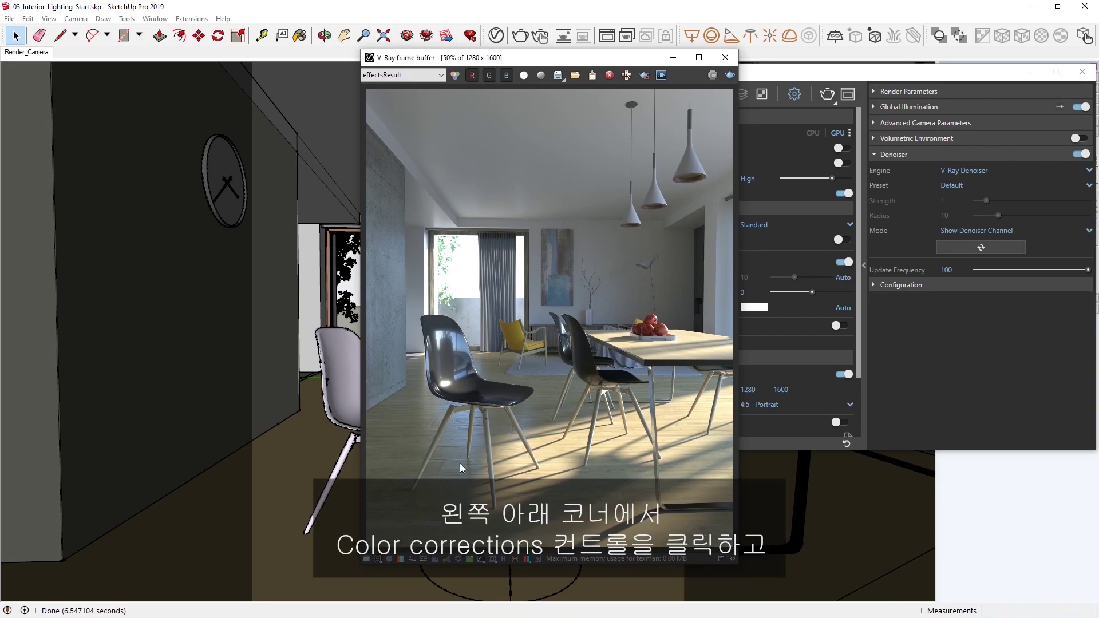
Step: Enable the Exposure correction in the frame buffer's colour corrections panel
left_click(367, 559)
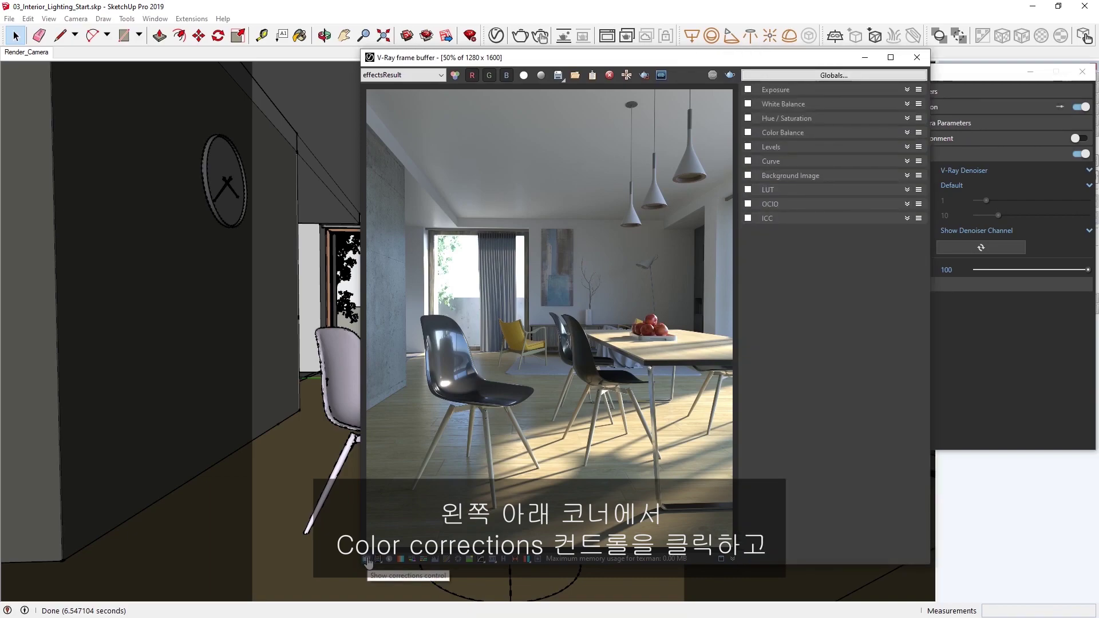
left_click(748, 89)
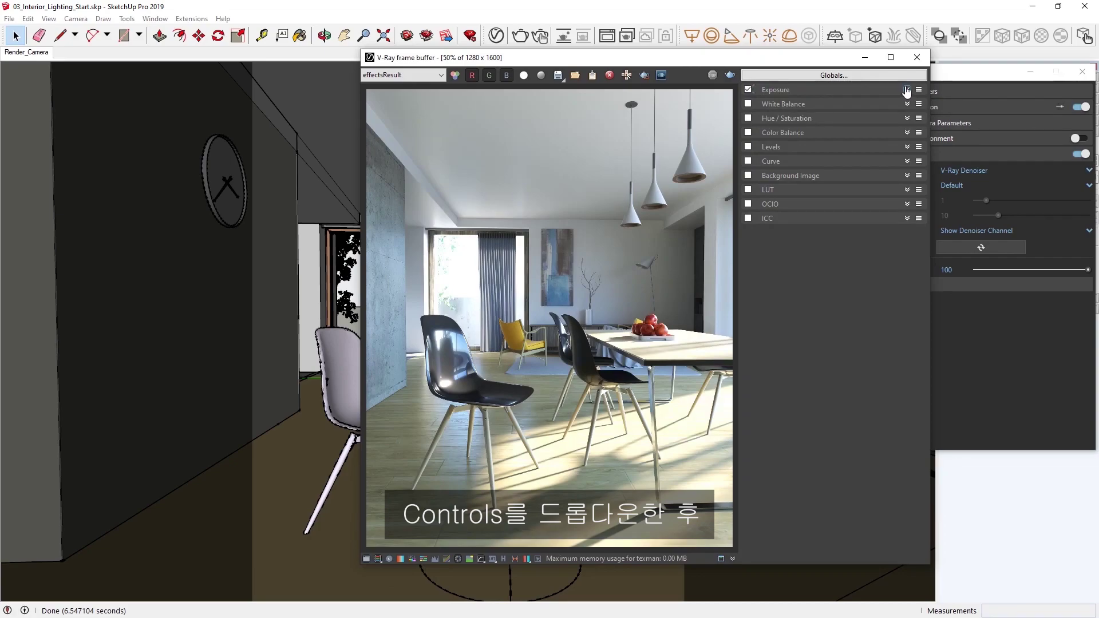
left_click(907, 89)
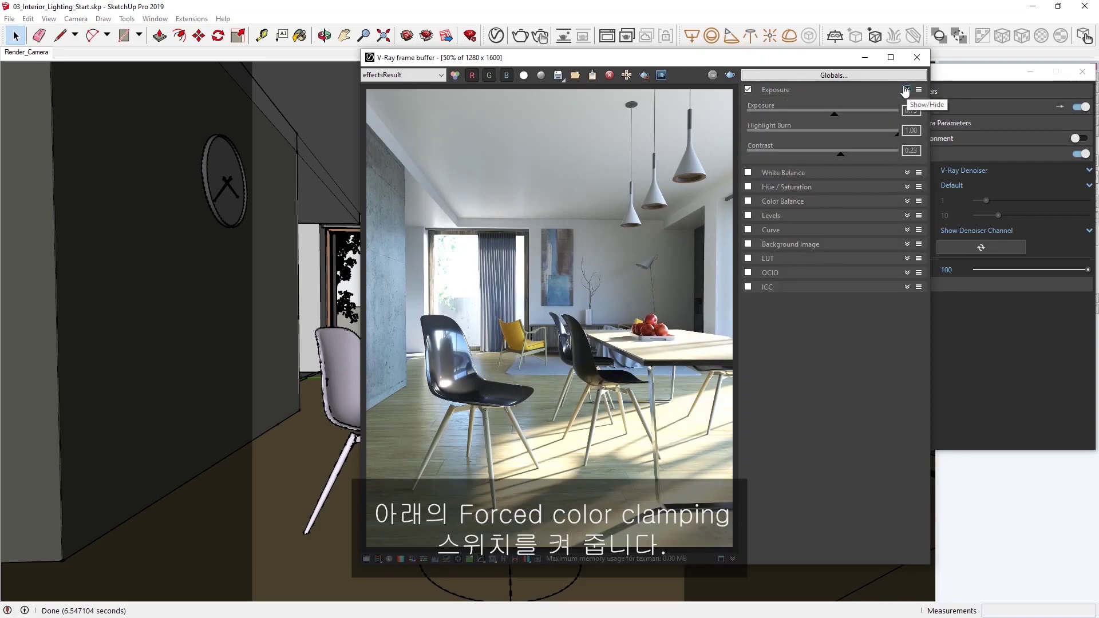
Step: Check burnt-out areas with Force color clamping, then turn clamping off and set Highlight Burn to 0.90
left_click(378, 559)
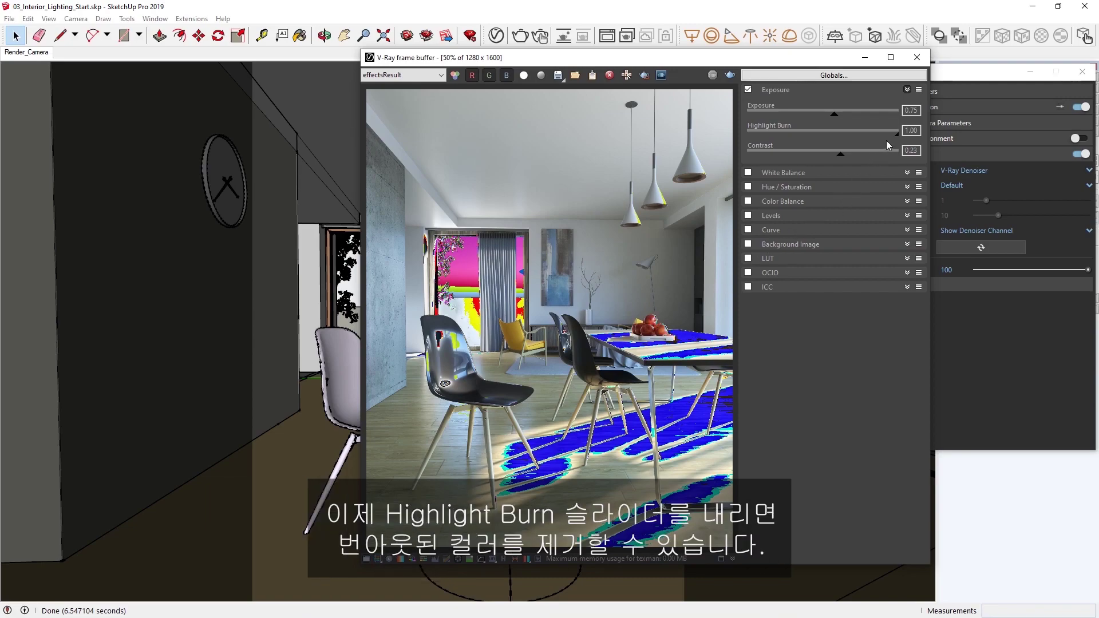
left_click_drag(899, 140, 832, 144)
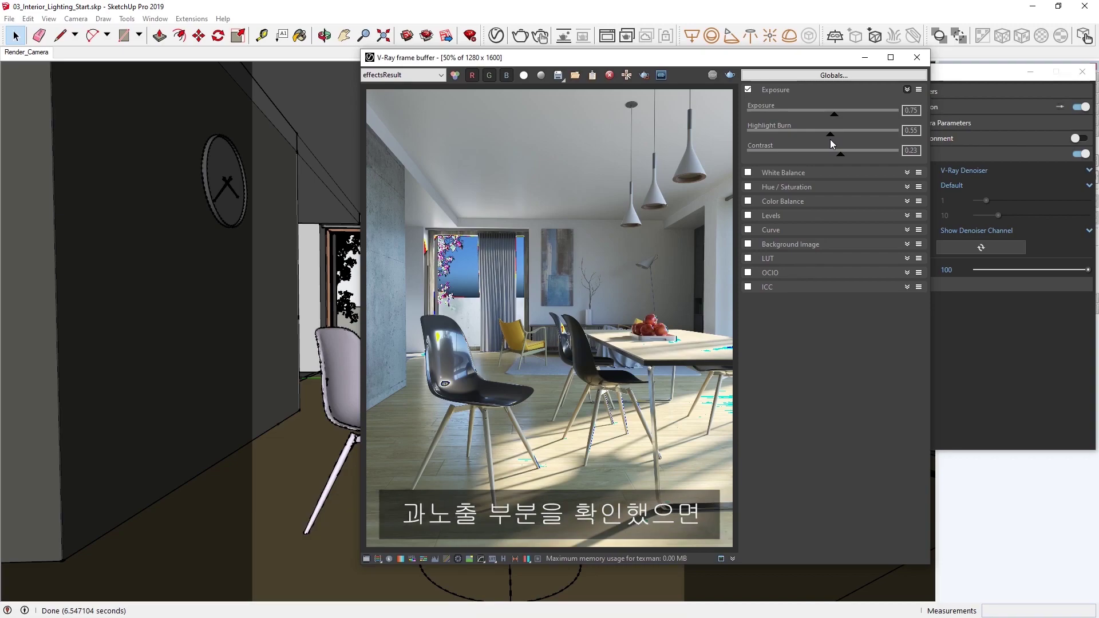
left_click(379, 560)
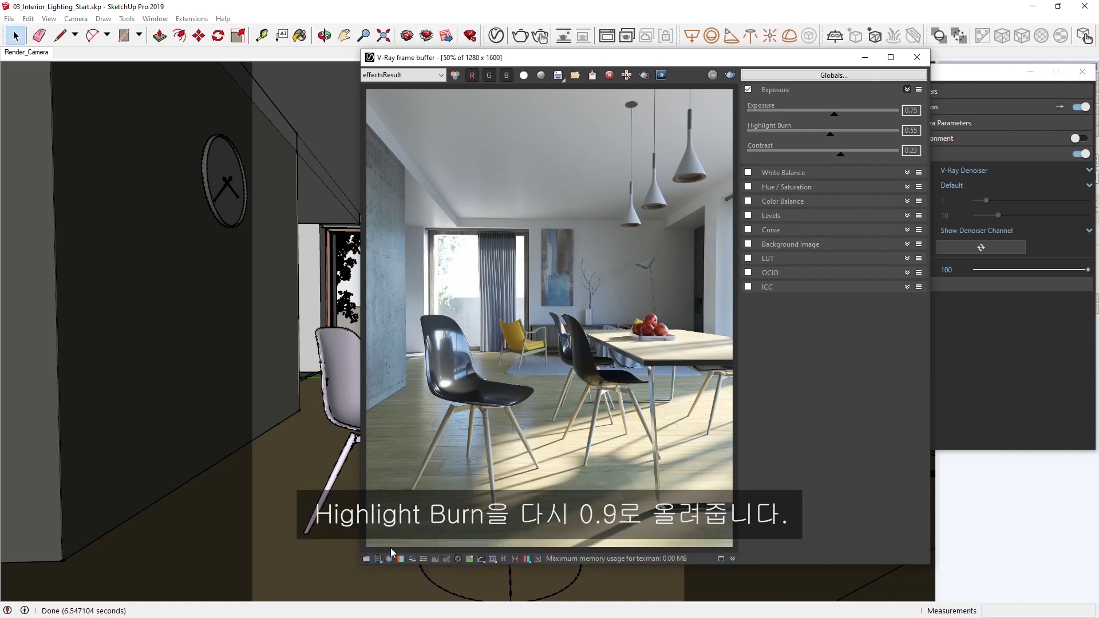
left_click_drag(830, 140, 886, 140)
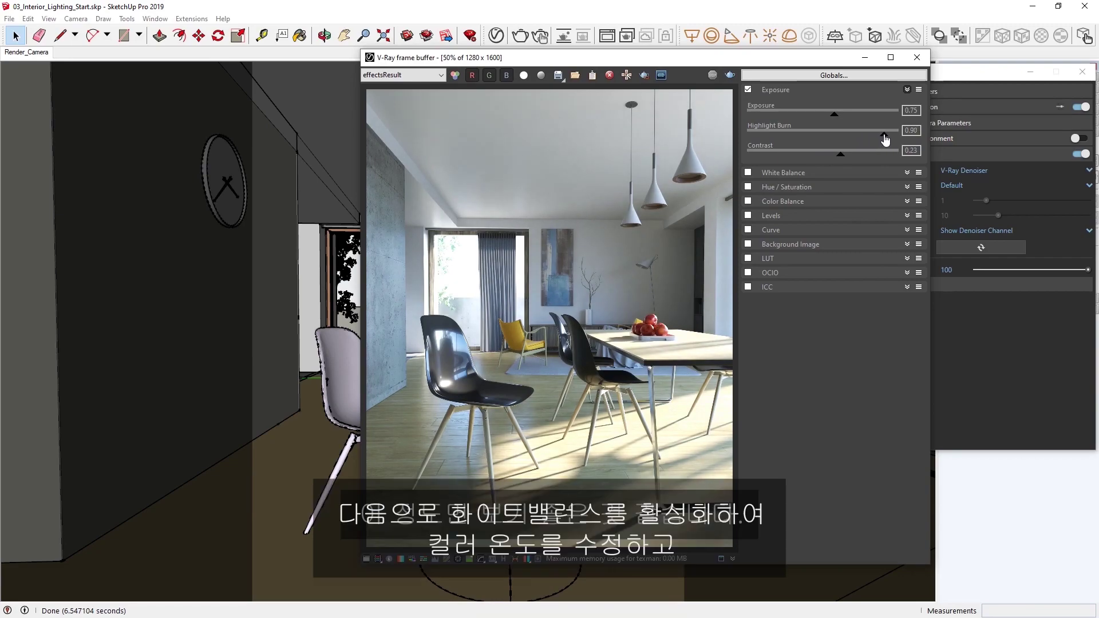
Step: Enable White Balance and warm the colour temperature to 7068
left_click(748, 172)
left_click(772, 172)
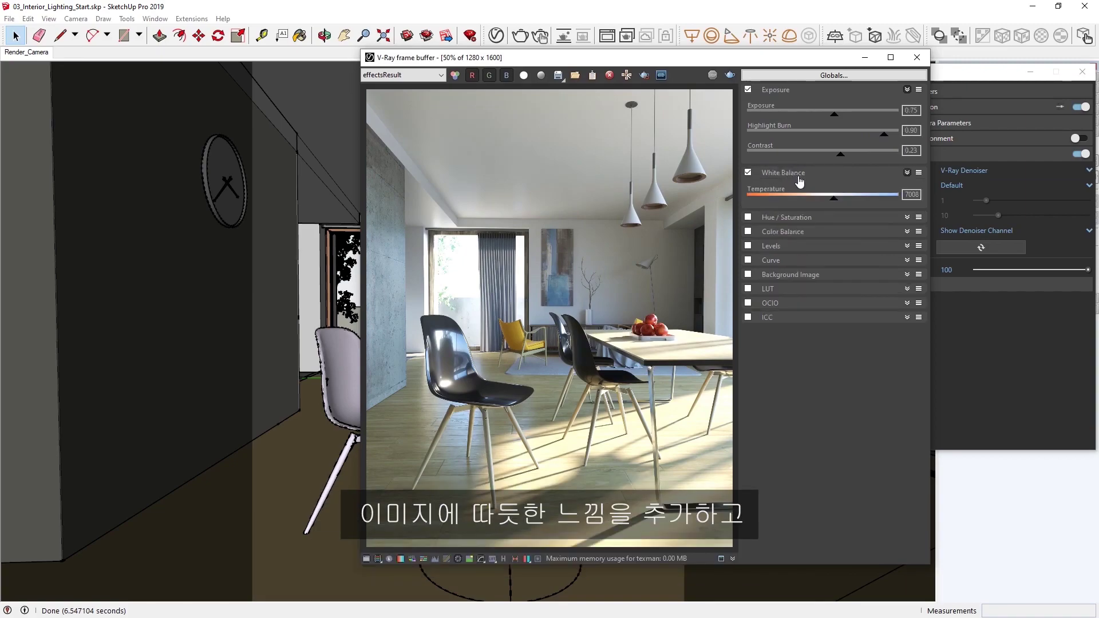
mouse_move(835, 203)
left_mouse_down()
mouse_move(799, 204)
mouse_move(837, 203)
left_mouse_up()
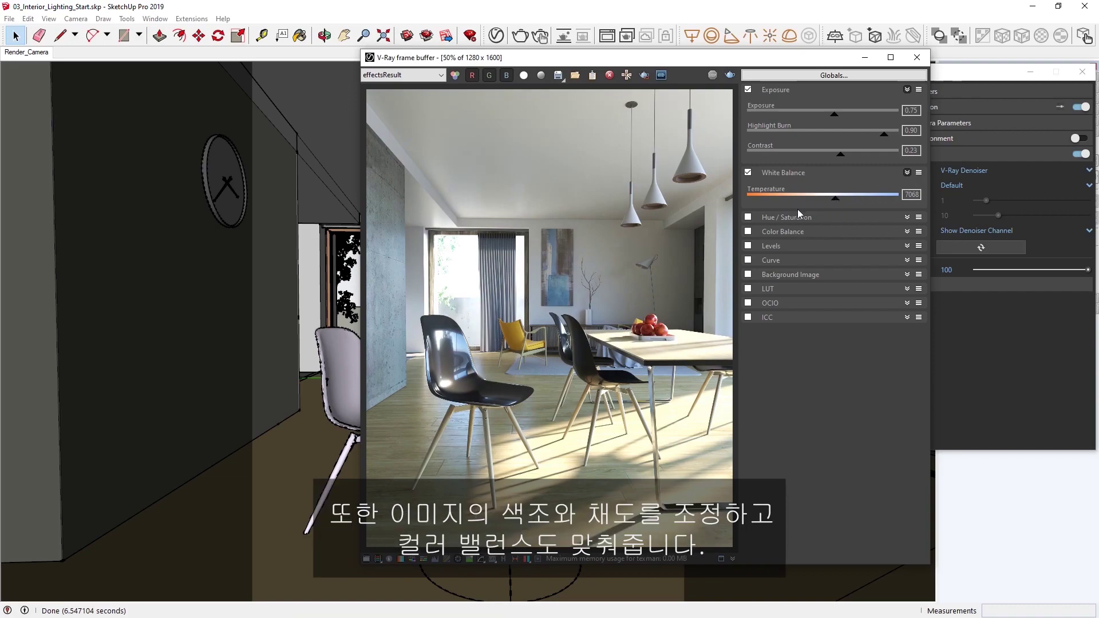
Step: Enable Hue/Saturation at saturation -0.25 and Color Balance at -0.08/0.03/0.22
left_click(748, 217)
left_click(777, 220)
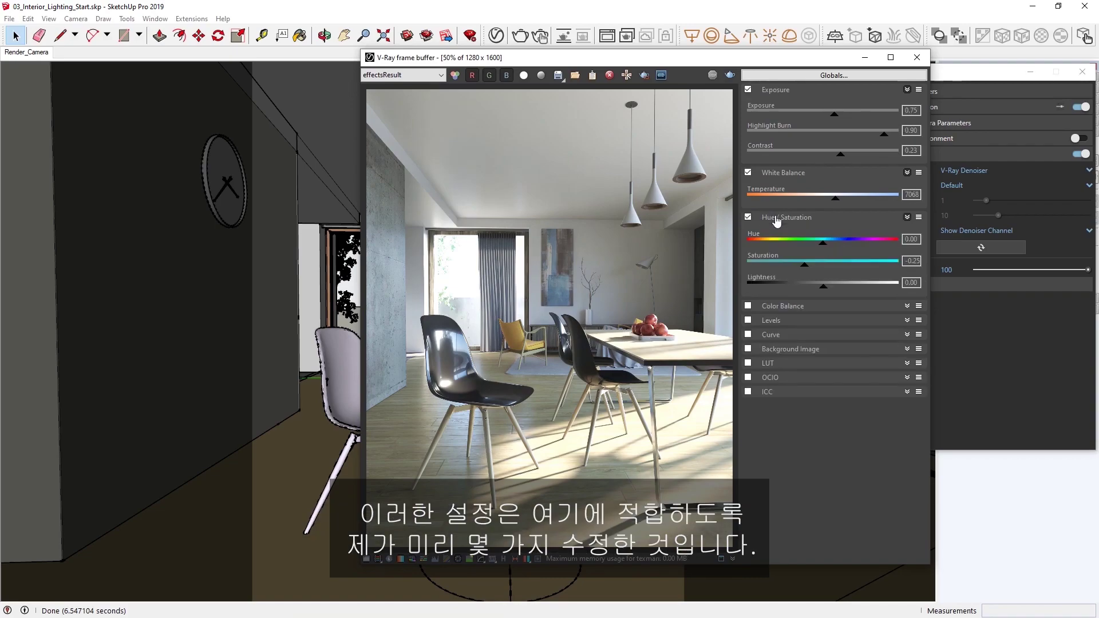
left_click(780, 308)
left_click(749, 306)
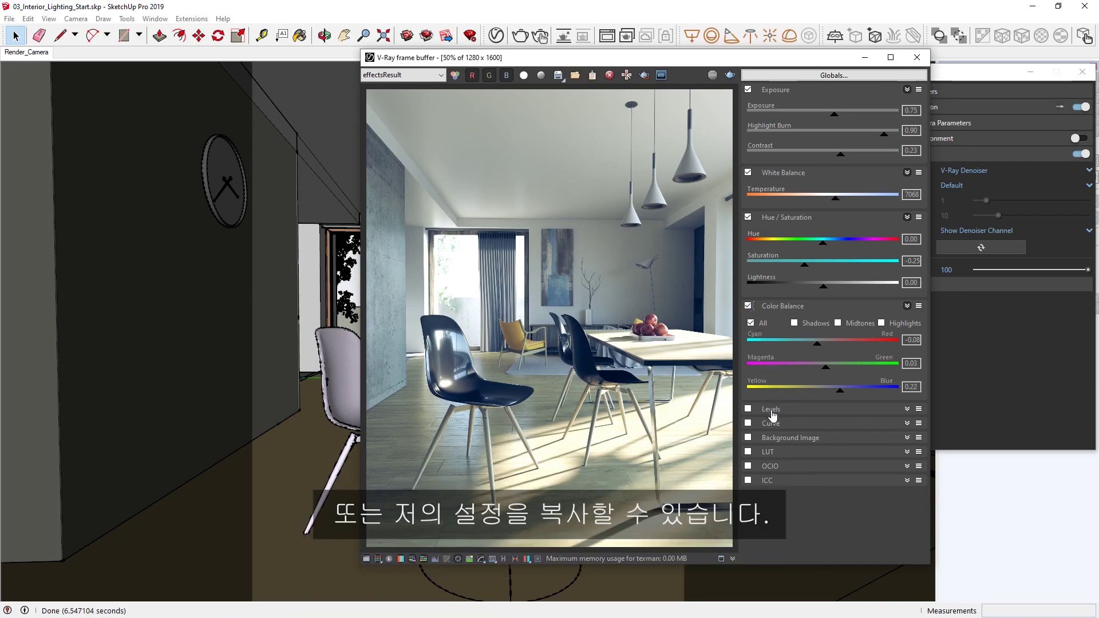
Step: Enable the Curve correction and bend the tone curve upward to brighten the midtones
left_click(773, 424)
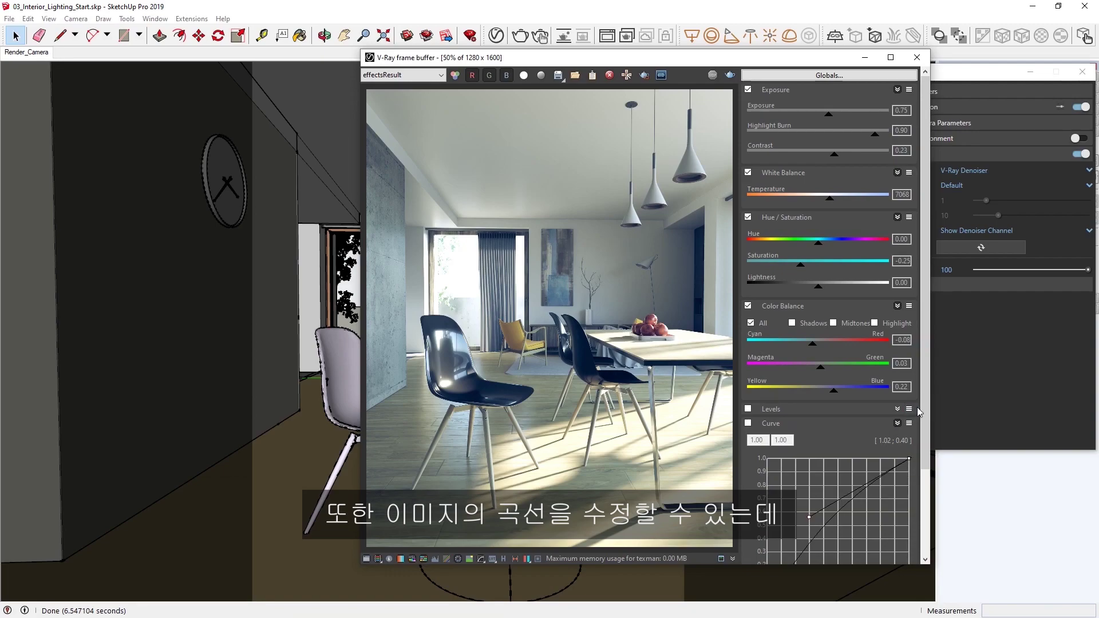
left_click_drag(924, 409, 926, 481)
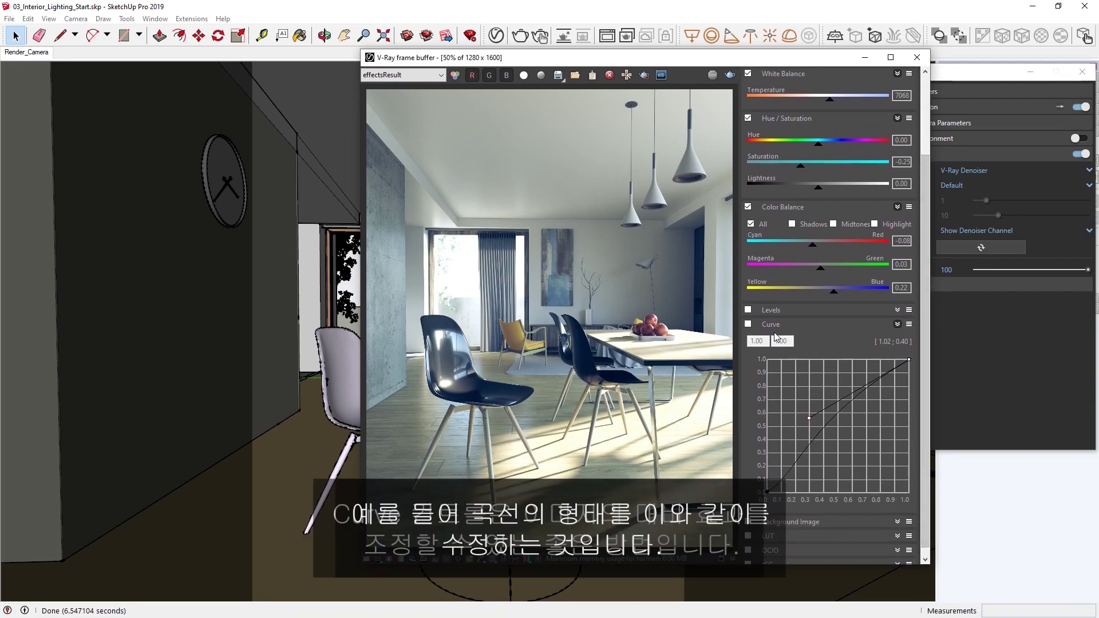
left_click(748, 324)
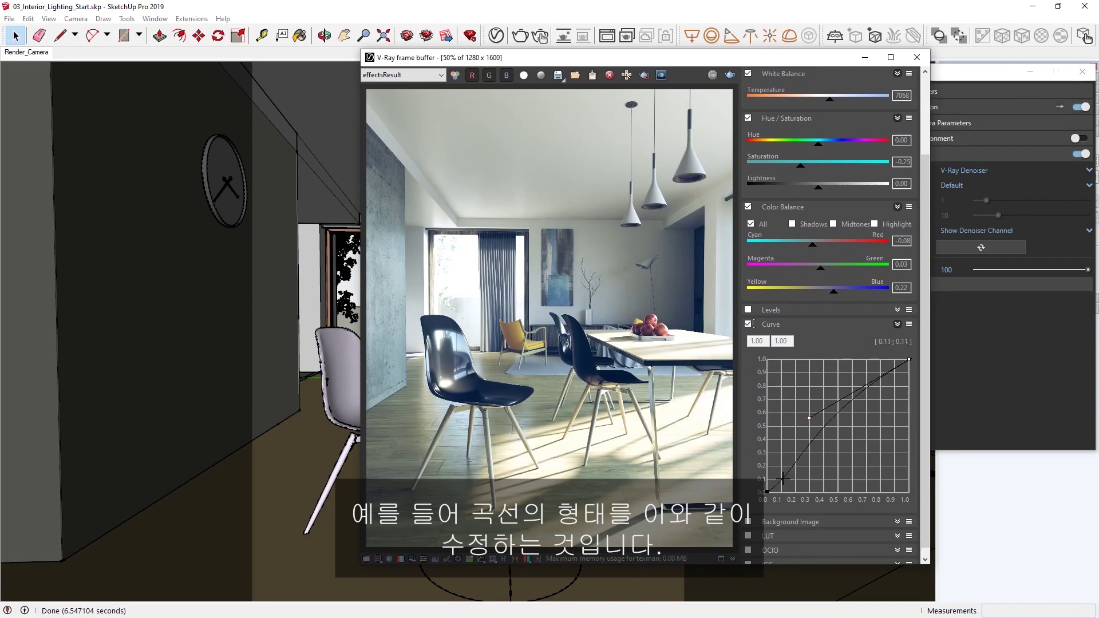
left_click(767, 491)
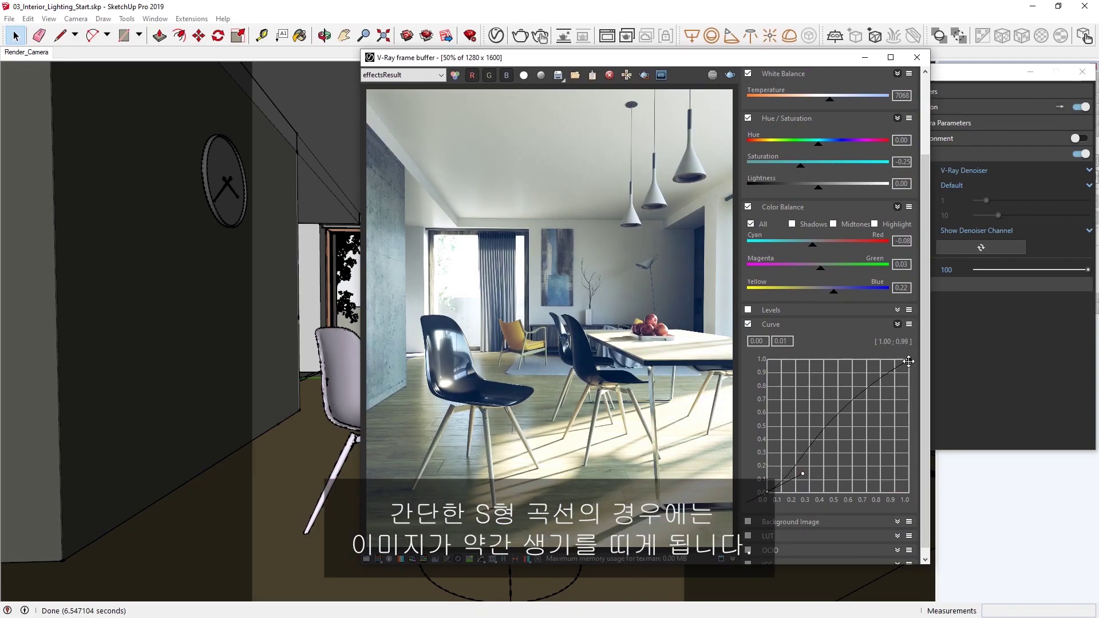
left_click_drag(904, 362, 803, 419)
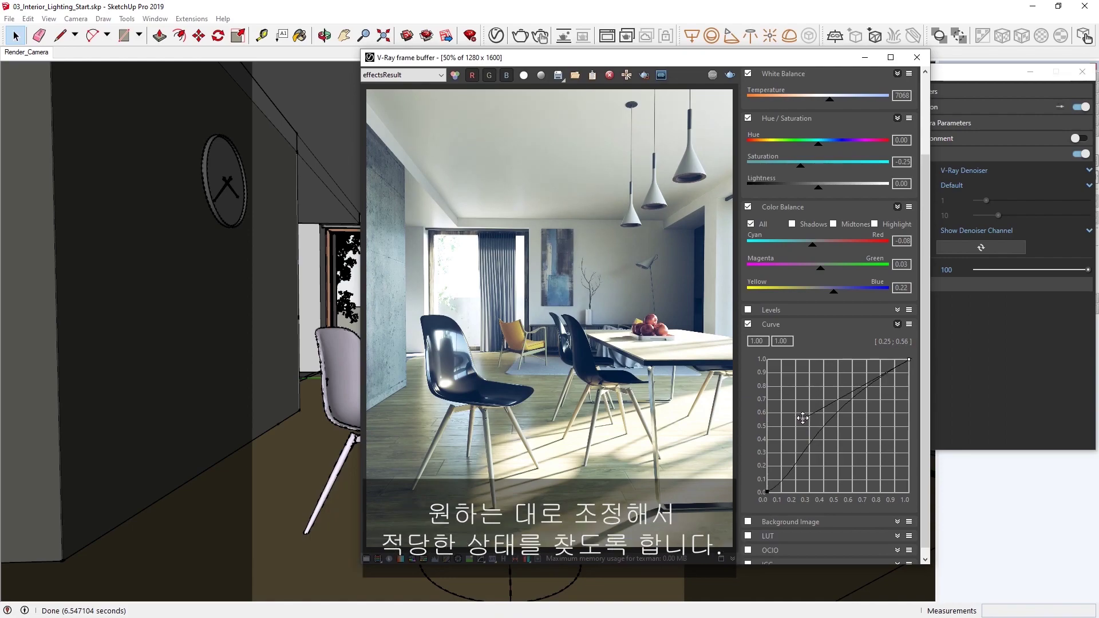
left_click_drag(925, 409, 920, 325)
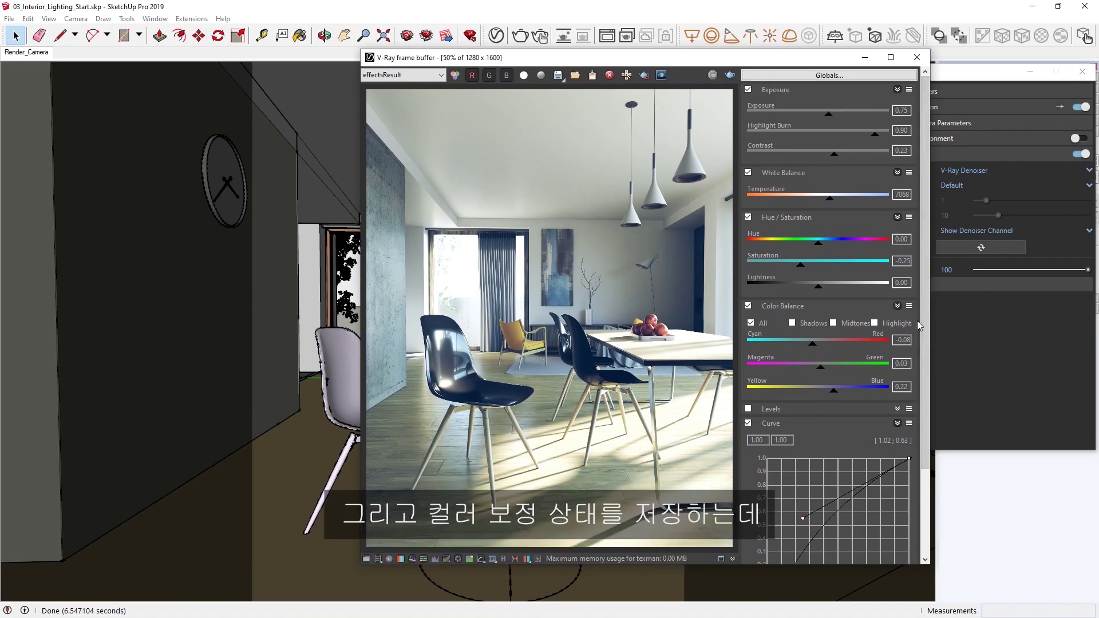
Step: Save the colour corrections over Day_Time_Color_Corrections.vccglb via Globals > Save
left_click(830, 75)
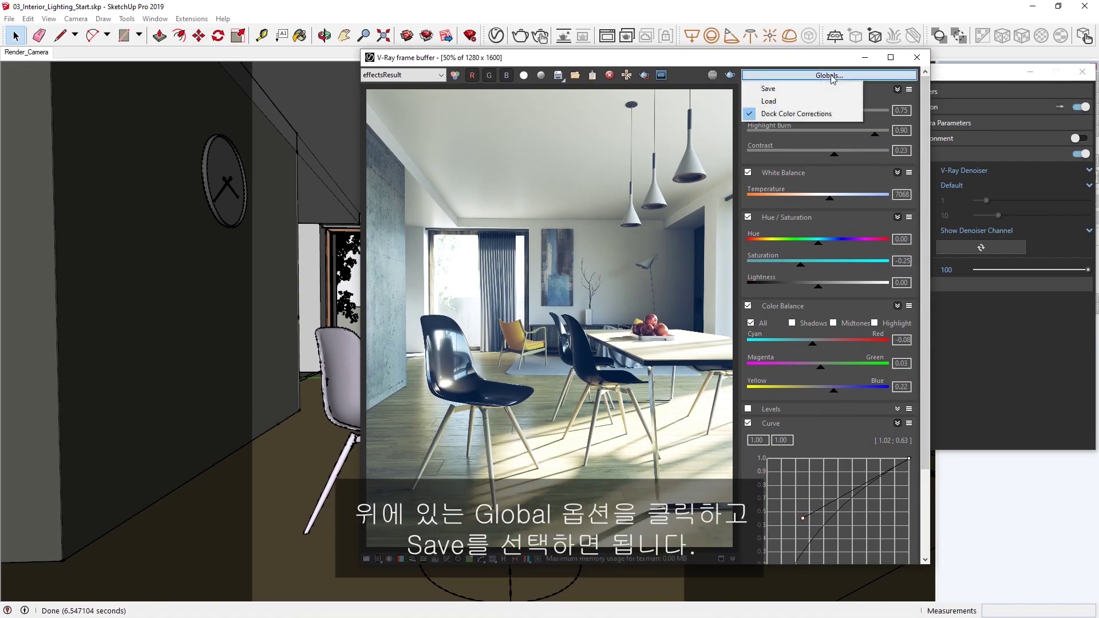
left_click(797, 88)
left_click(569, 170)
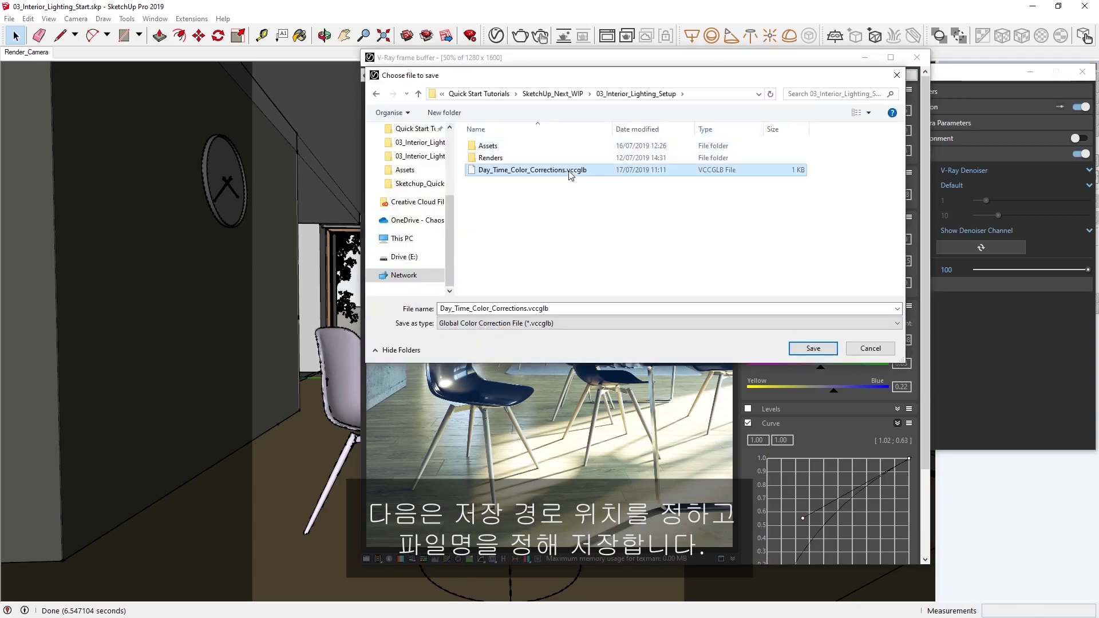
left_click_drag(550, 308, 527, 309)
key("BackSpace")
left_click(812, 348)
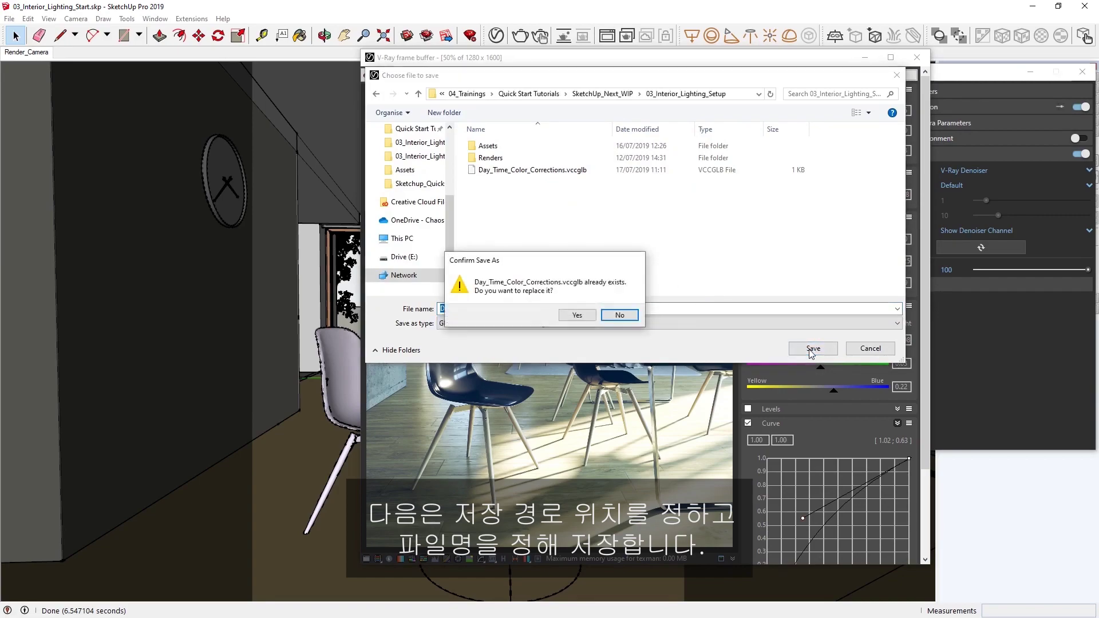
Step: Confirm replacing the corrections file, then enable the Bloom/Glare lens effect at intensity 1.00
left_click(577, 316)
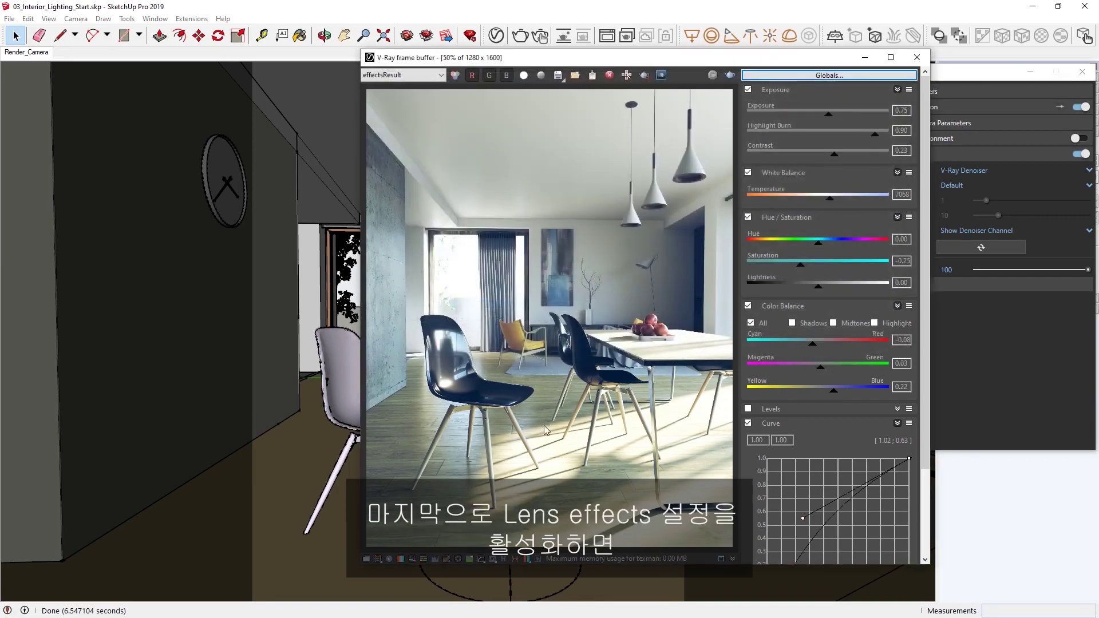
left_click(537, 559)
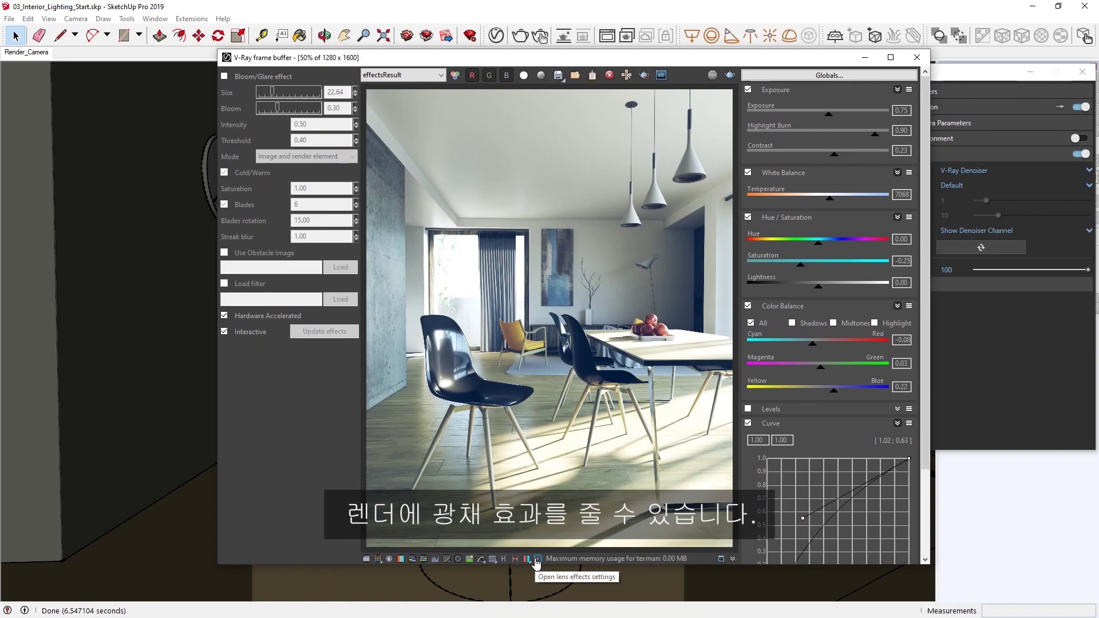
left_click(225, 77)
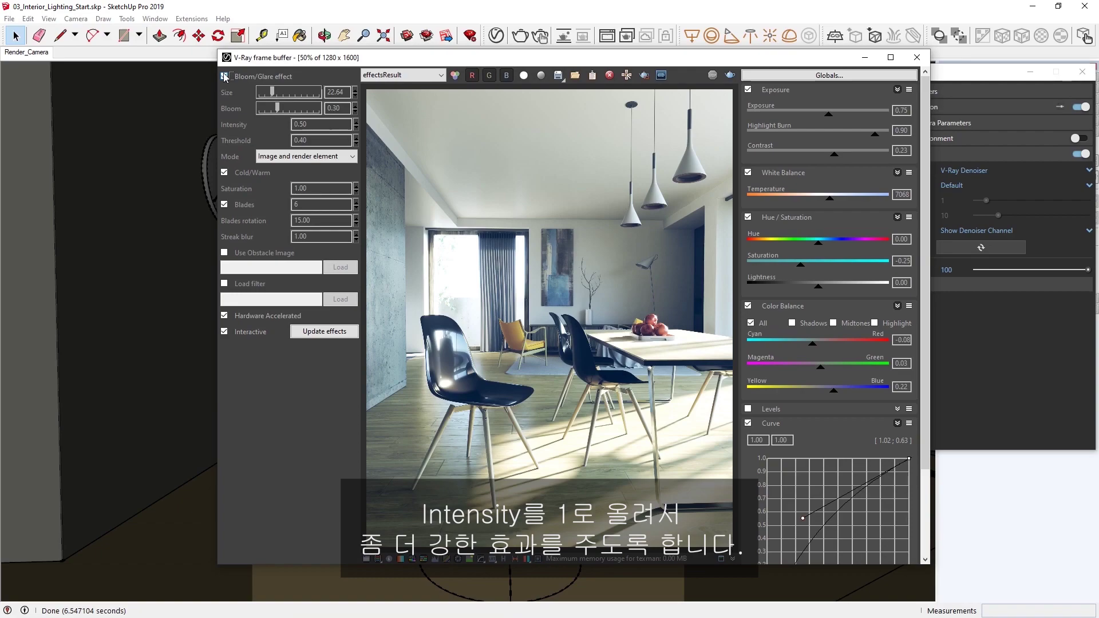
double_click(294, 129)
type("1")
key("Return")
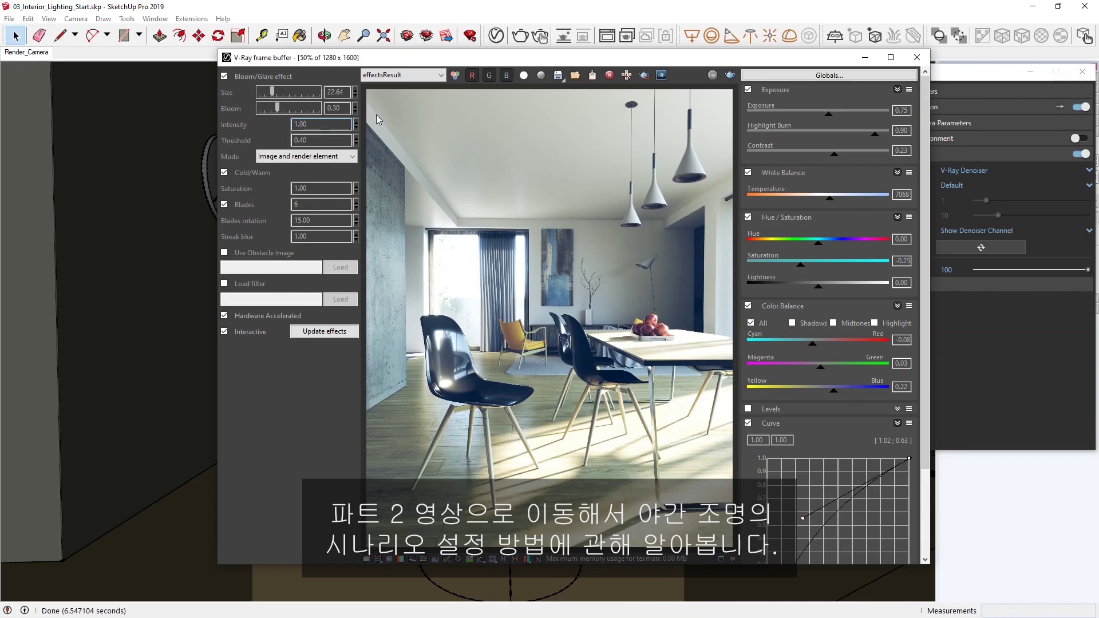
Step: Save the render as Day_Time_Render.png without the effectsResult suffix, then turn Bloom/Glare off
left_click(556, 79)
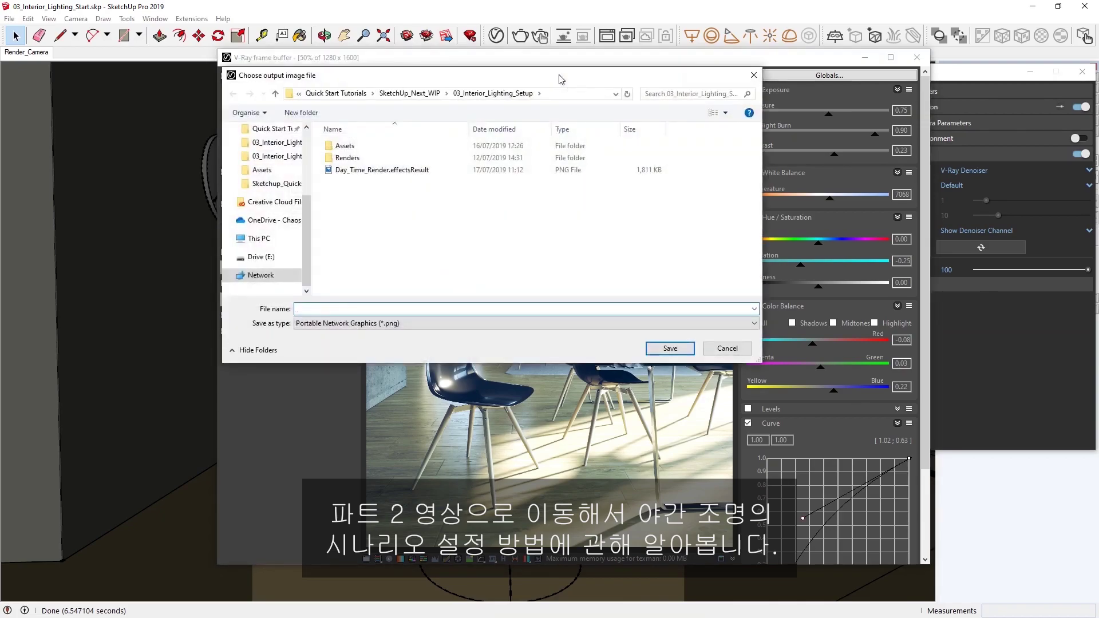
left_click(427, 170)
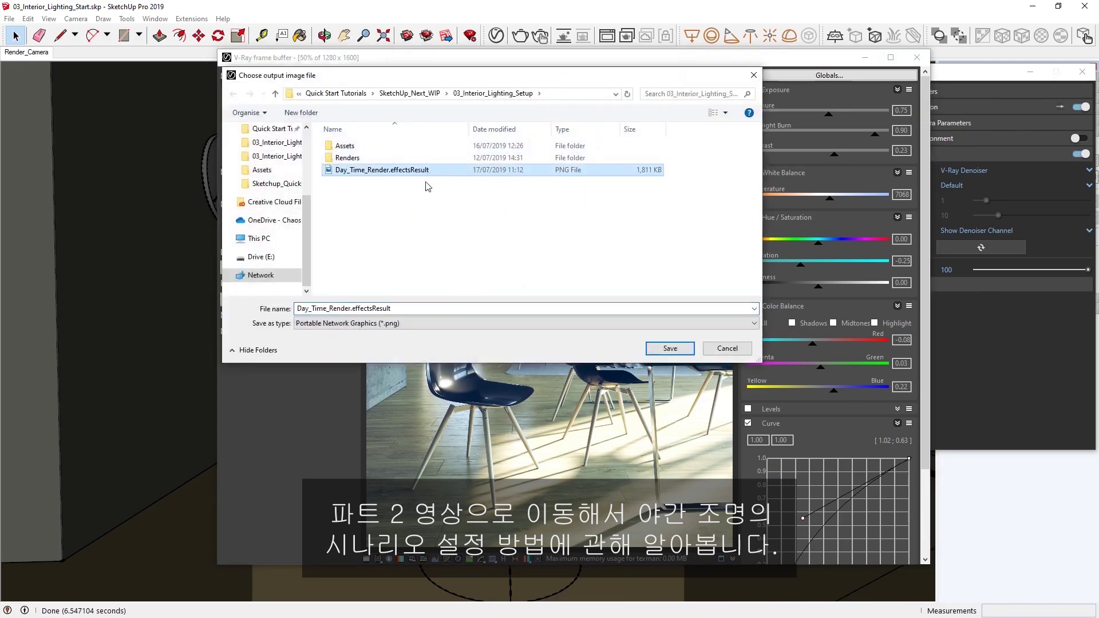
left_click(388, 308)
left_click_drag(390, 308, 352, 308)
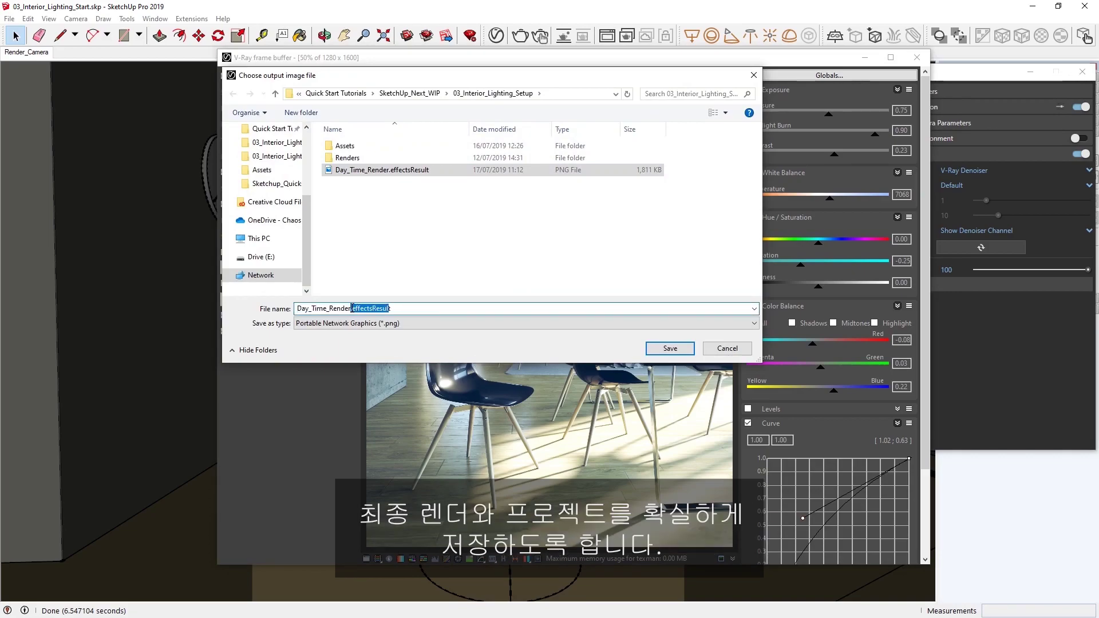
key("BackSpace")
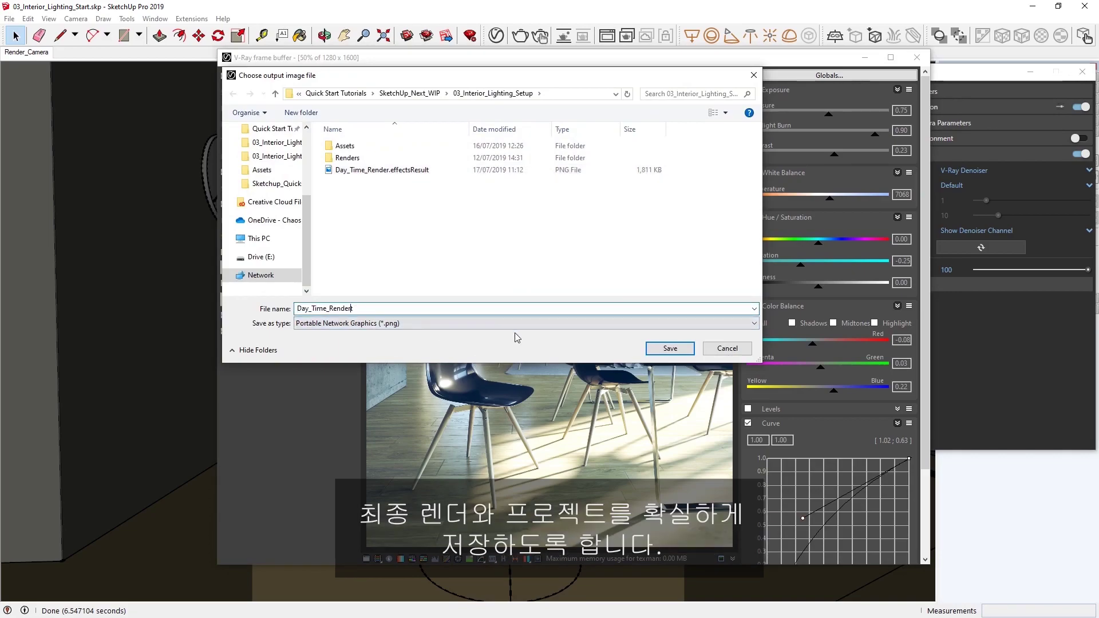
key("BackSpace")
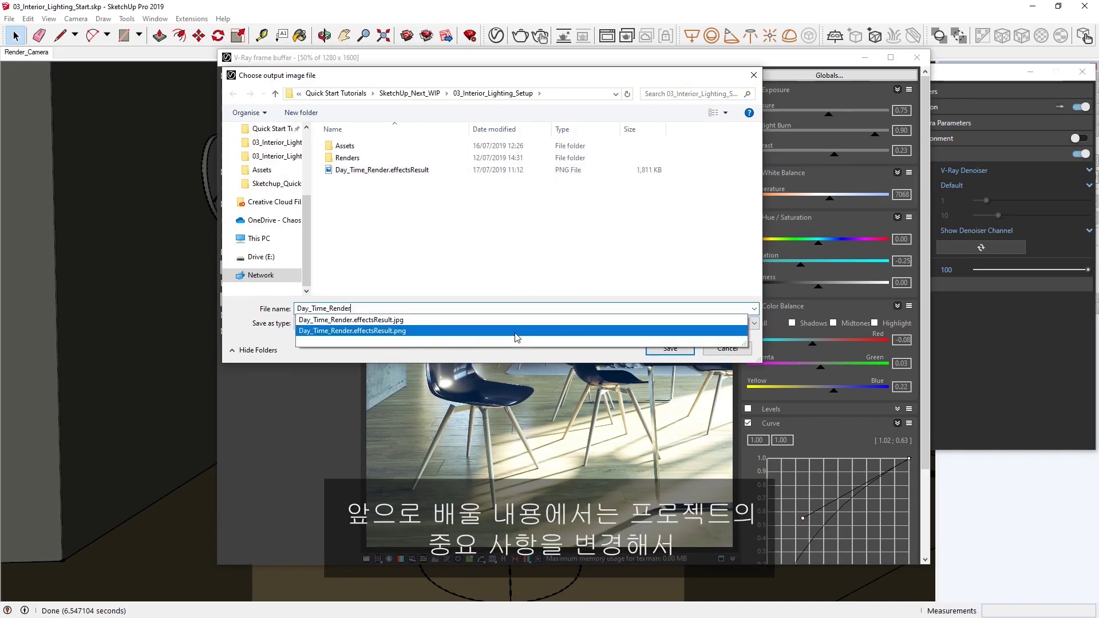
left_click(670, 350)
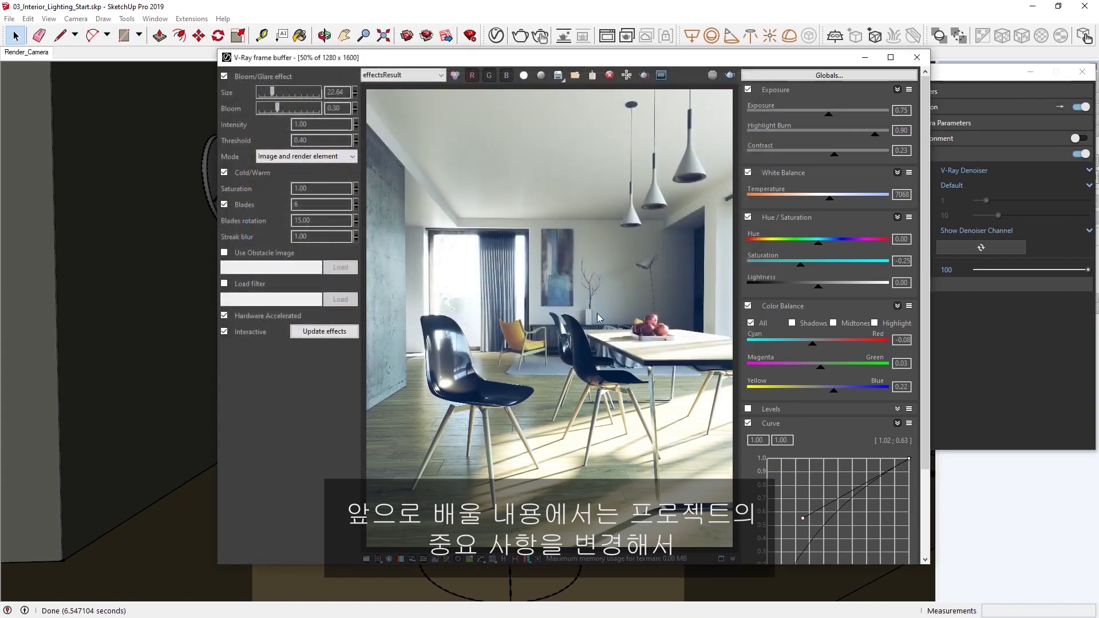
left_click(225, 76)
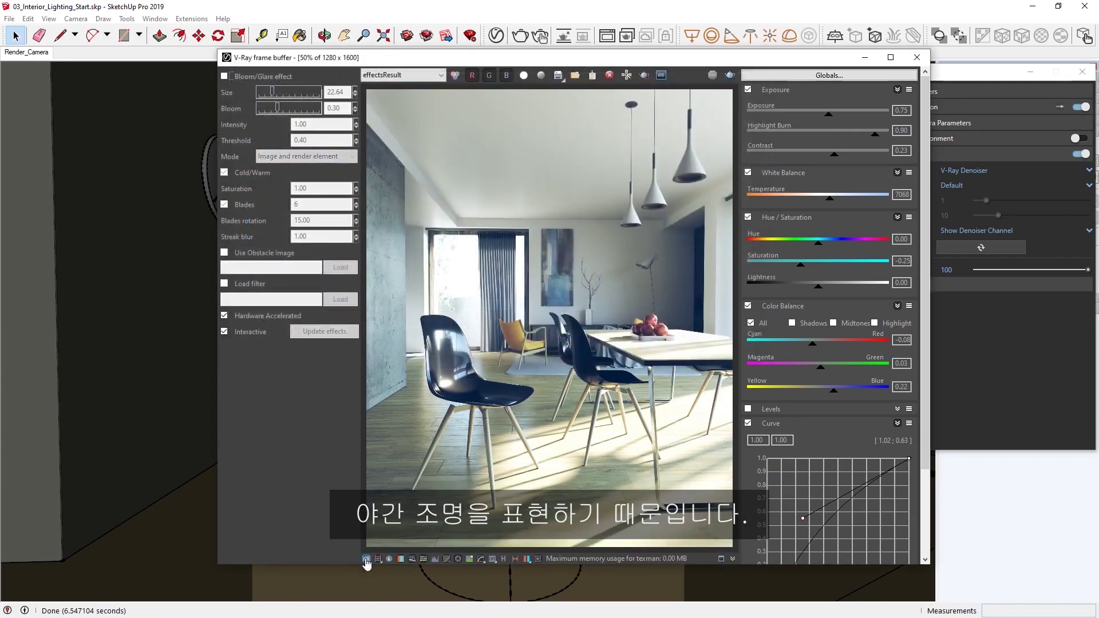